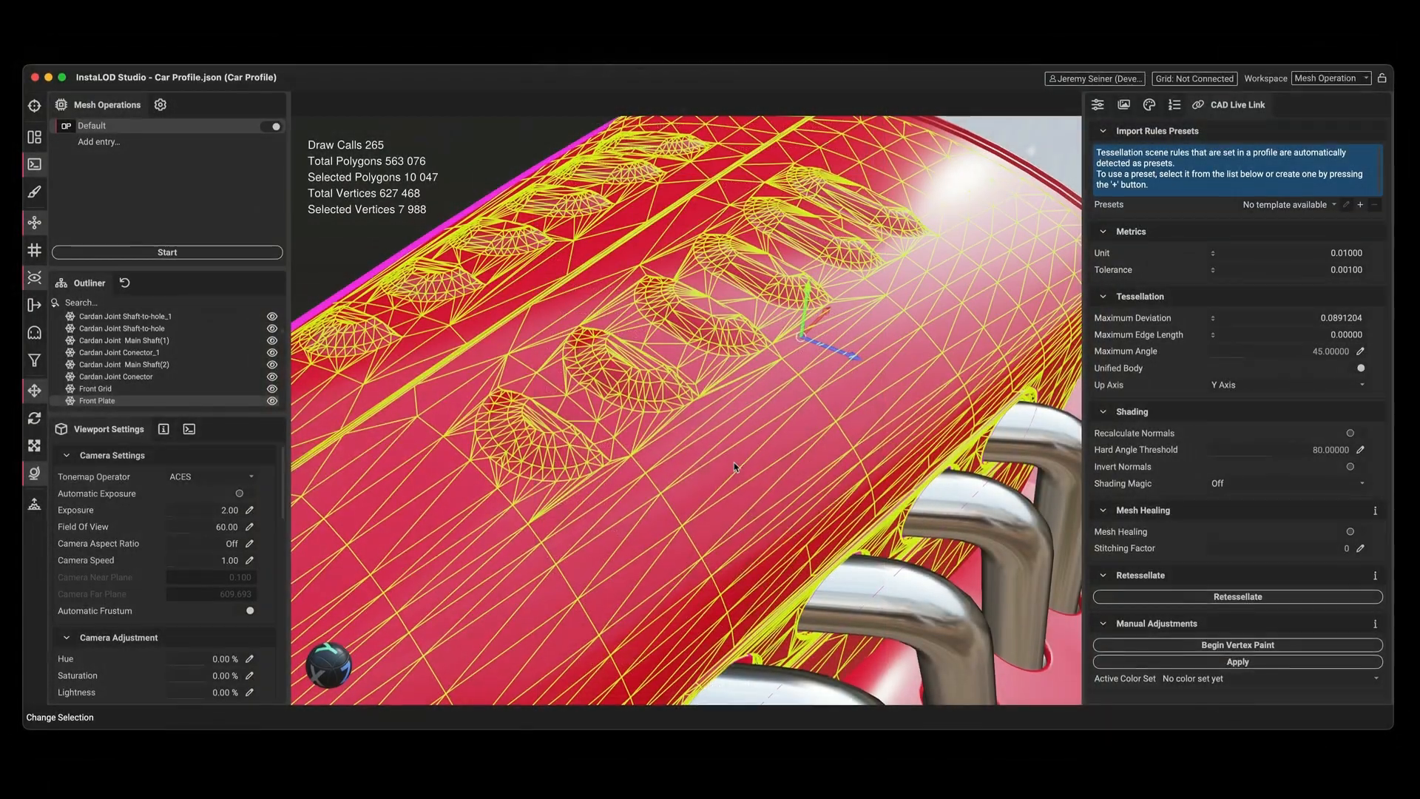
# Retessellate the front plate with a maximum deviation of 0.01 and a maximum edge length of 1.
pyautogui.click(1273, 317)
pyautogui.press('BackSpace')
pyautogui.write('.01')
pyautogui.press('Tab')
pyautogui.press('Up')
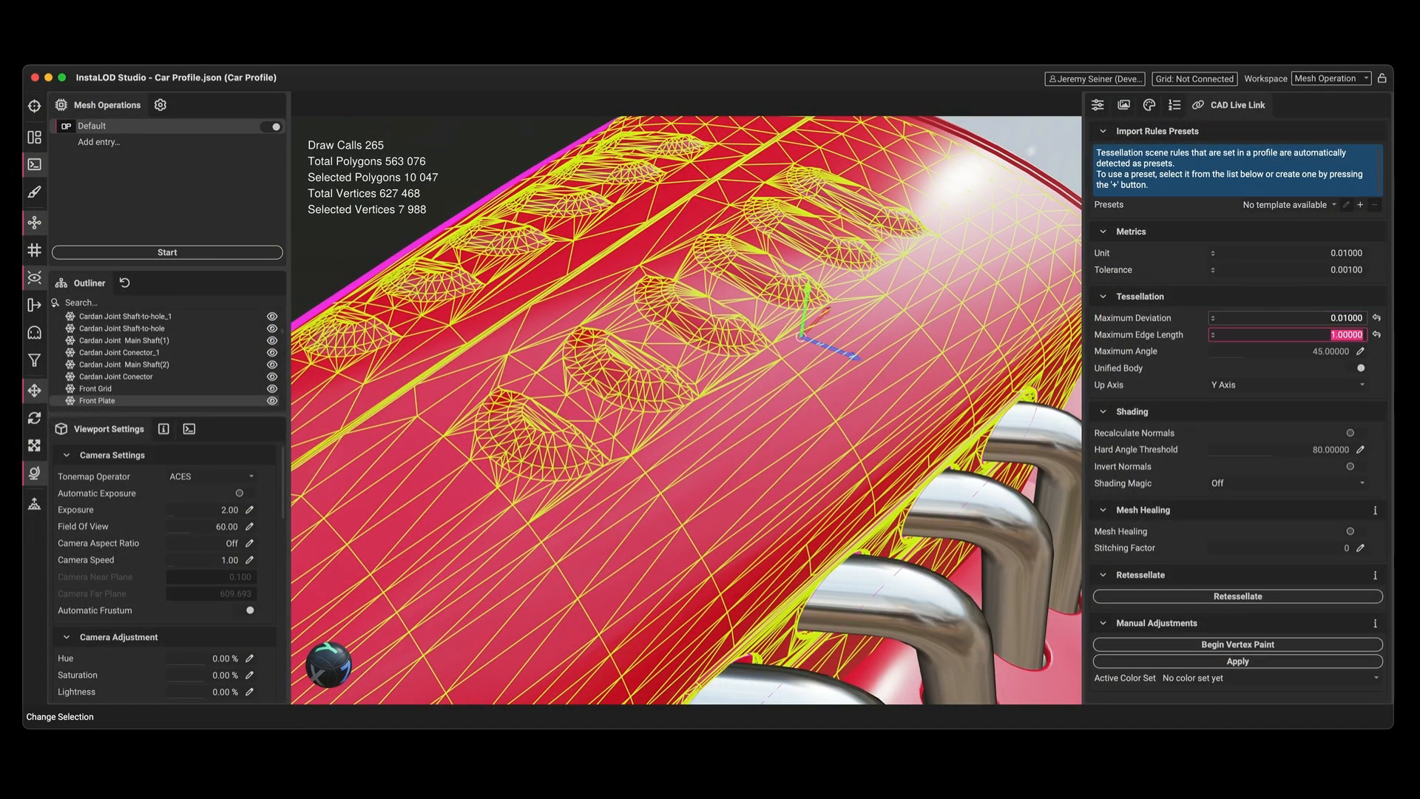
pyautogui.click(1288, 595)
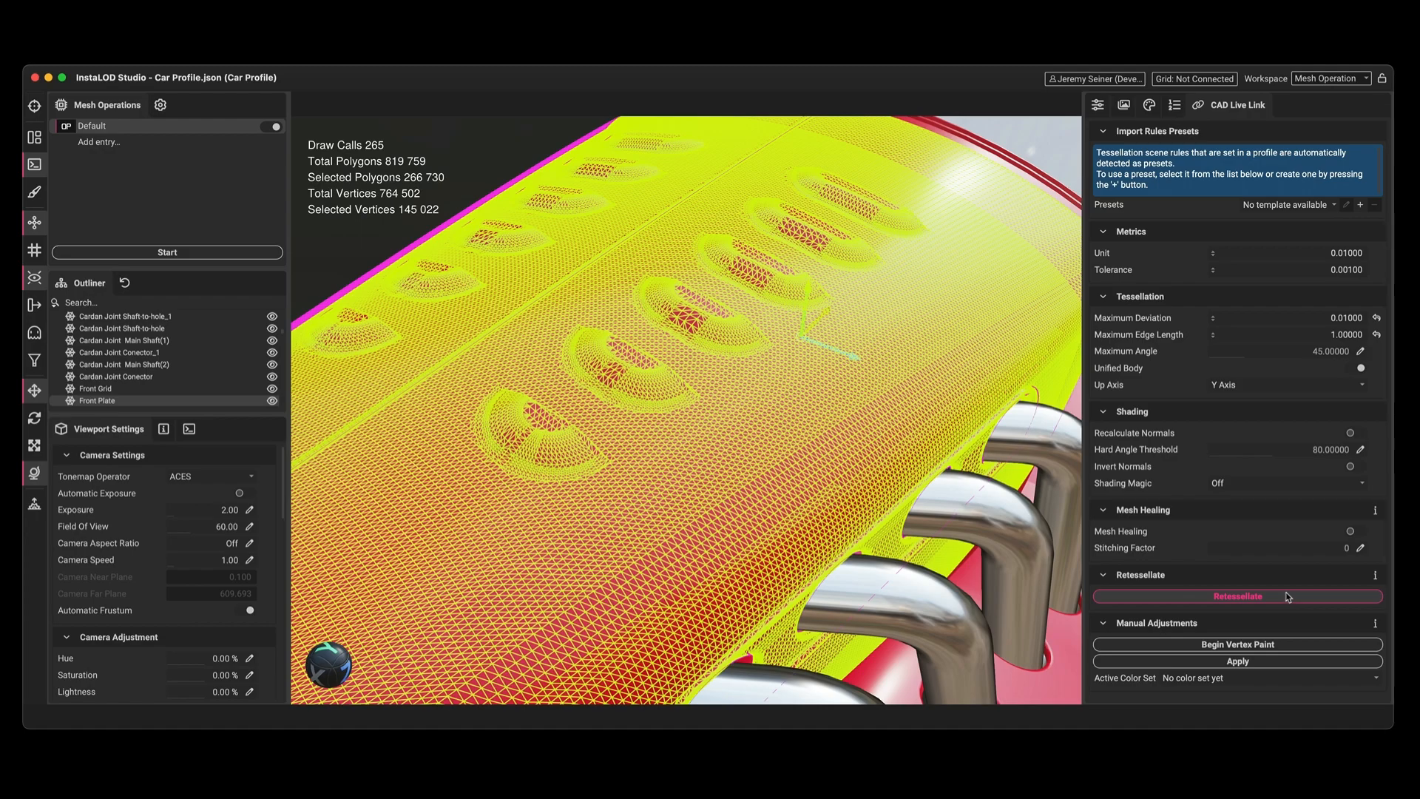
# Retessellate the front plate again with the maximum edge length set to 4.
pyautogui.doubleClick(1344, 335)
pyautogui.write('4')
pyautogui.press('Return')
pyautogui.click(1307, 599)
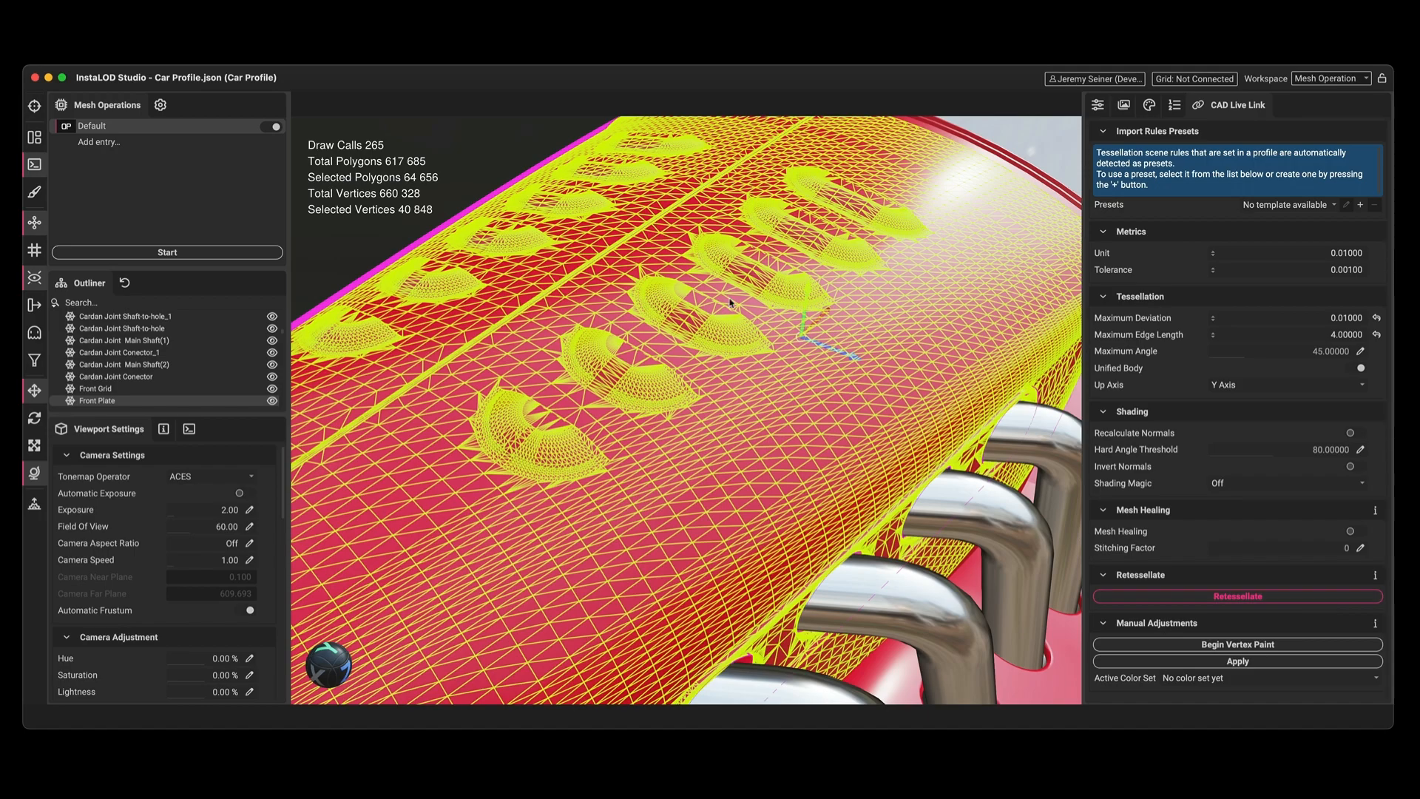
# Frame the whole car and change the red body material's base color to black.
pyautogui.click(469, 182)
pyautogui.press('f')
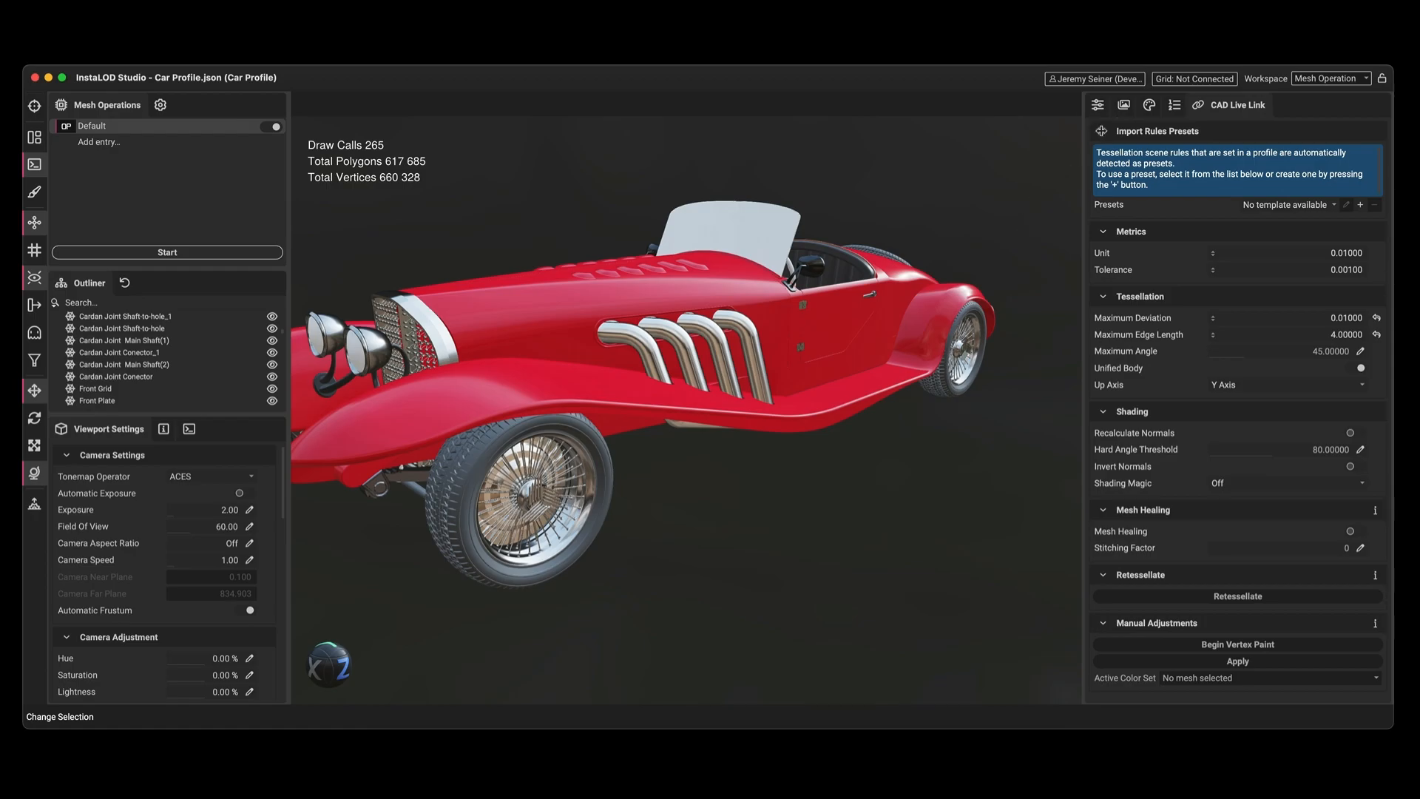
pyautogui.click(1148, 104)
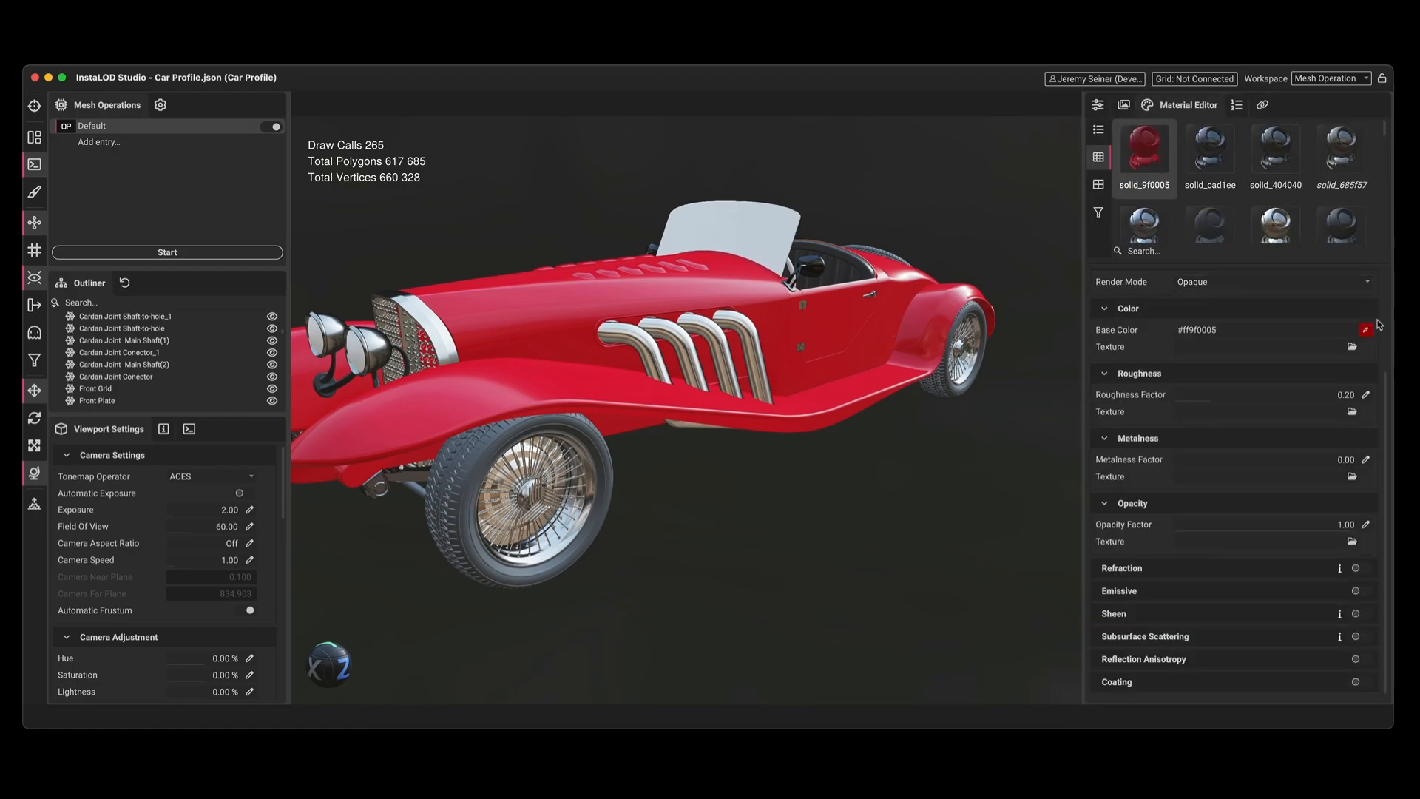
pyautogui.click(1365, 331)
pyautogui.moveTo(1353, 425); pyautogui.dragTo(1350, 635)
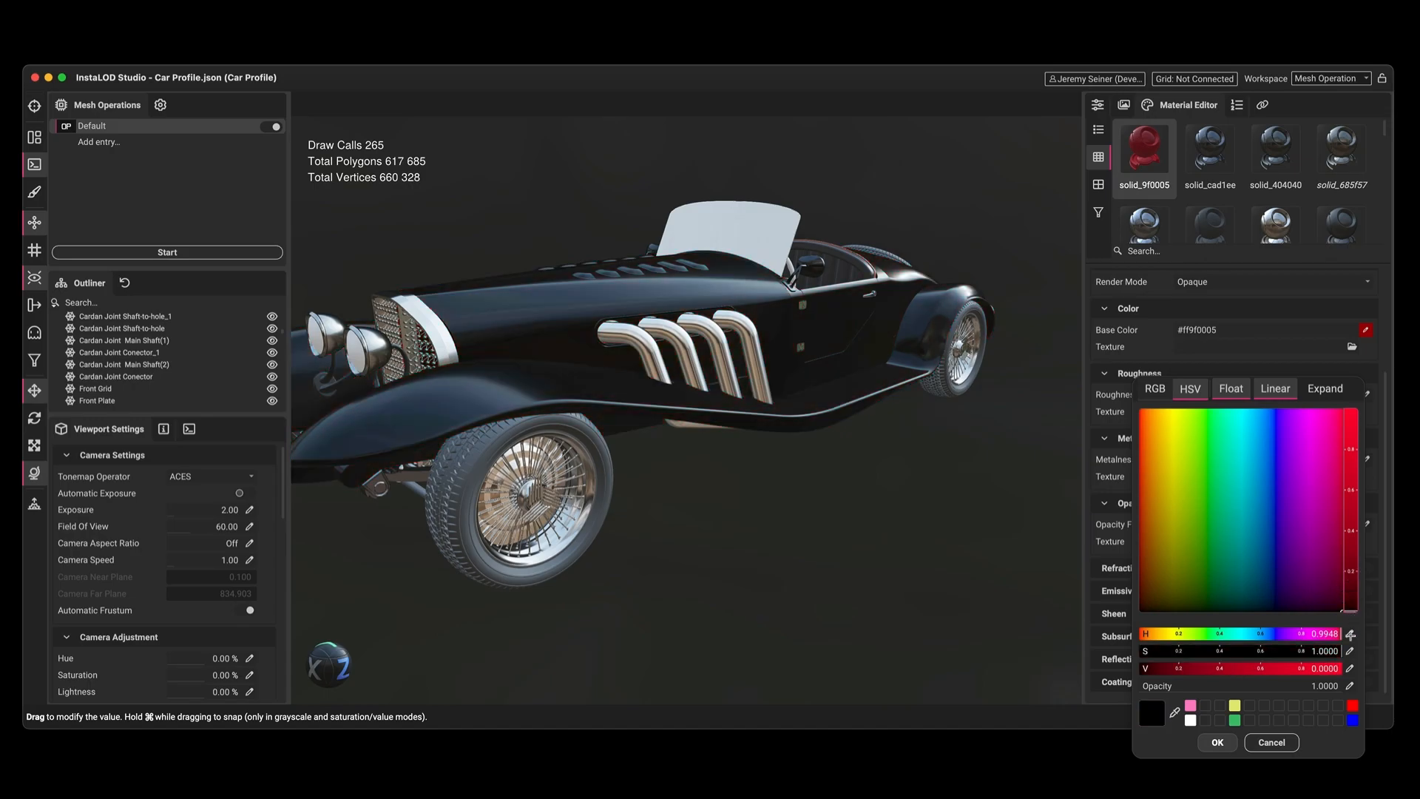
pyautogui.click(1217, 741)
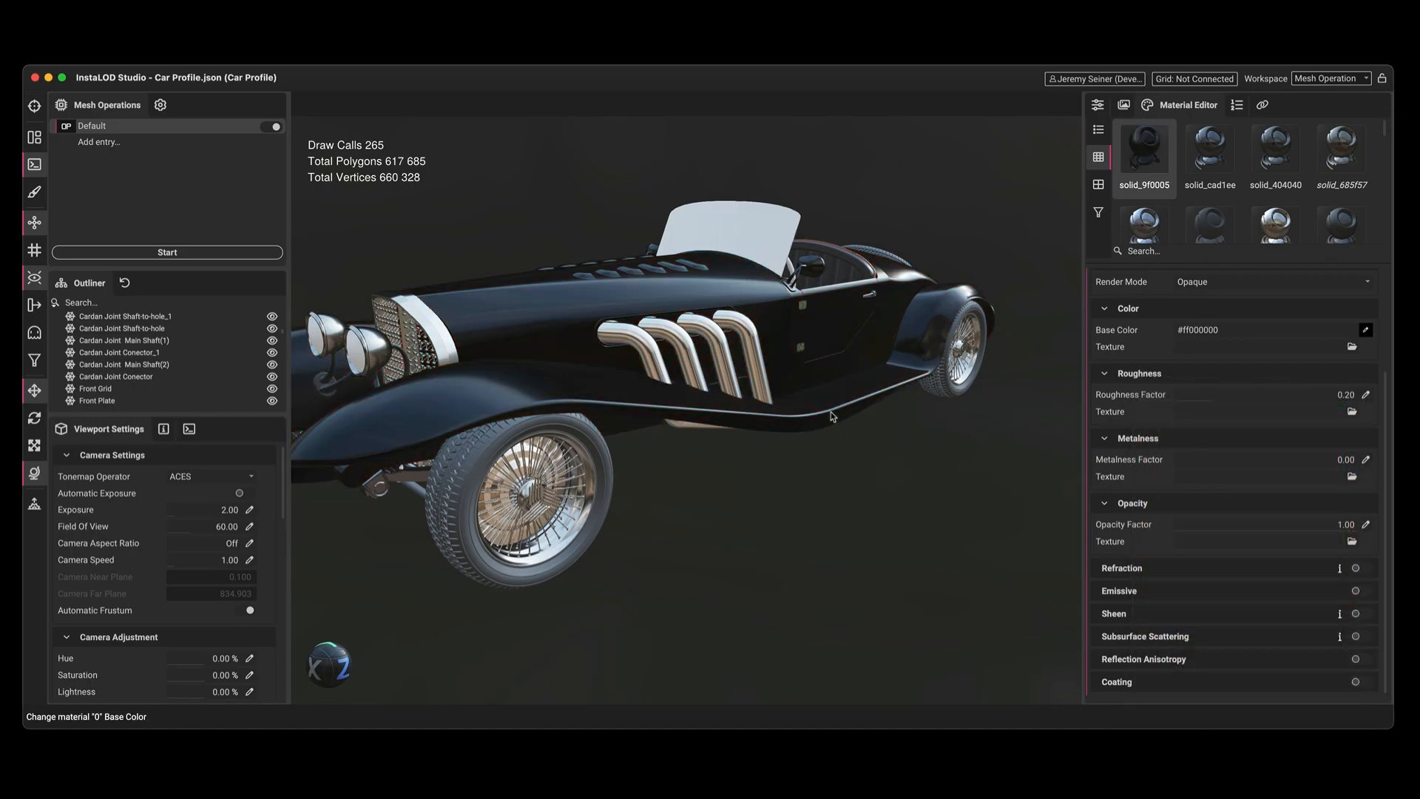
# Create a new material named Windshield and assign it to the car's windshield glass.
pyautogui.scroll(5, 737, 287)
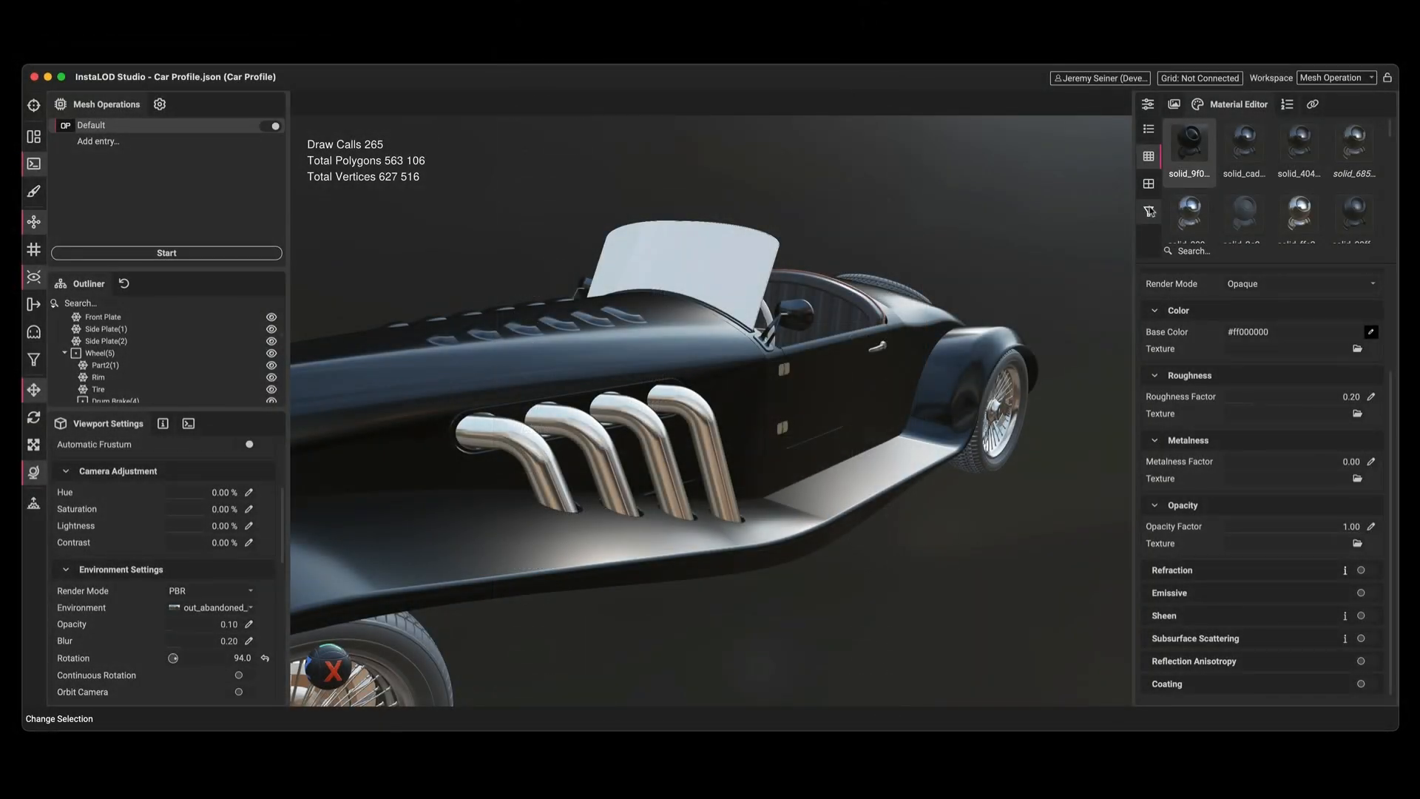
pyautogui.scroll(-3, 1258, 185)
pyautogui.click(1244, 197)
pyautogui.write('Windshield')
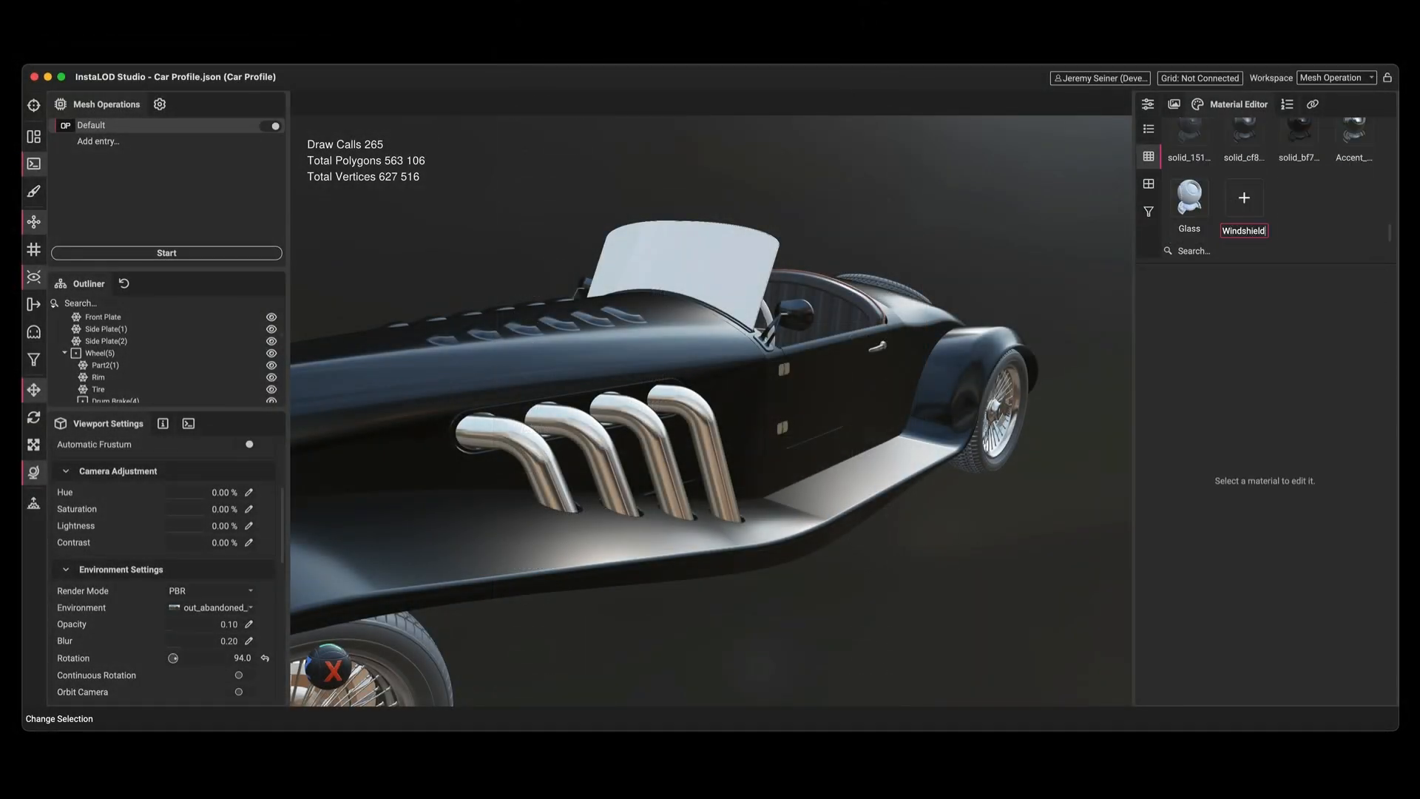
pyautogui.press('Return')
pyautogui.moveTo(1250, 201); pyautogui.dragTo(721, 262)
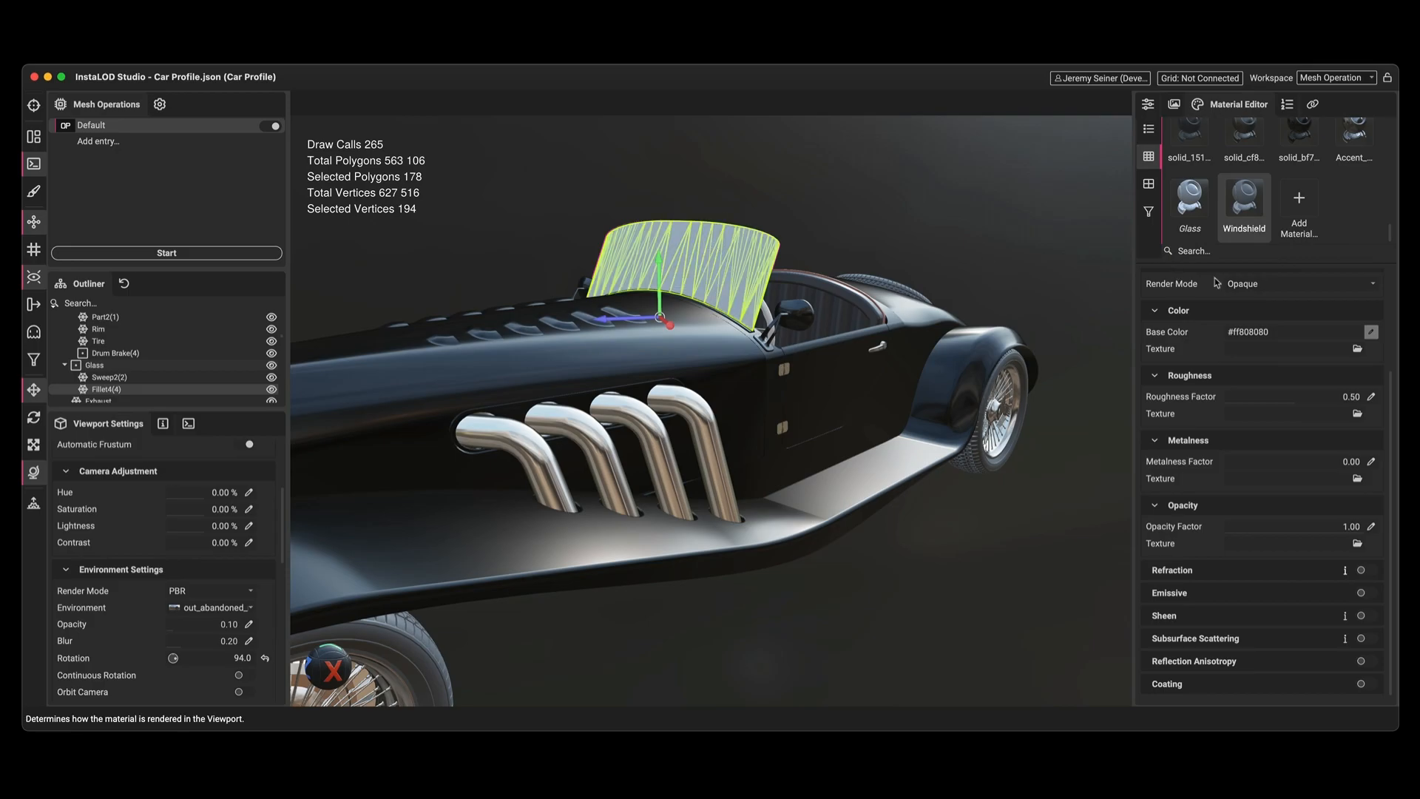
# Set the Windshield material's render mode to Translucent and give its base color zero opacity.
pyautogui.click(1278, 284)
pyautogui.click(1287, 311)
pyautogui.click(1370, 333)
pyautogui.moveTo(1290, 622); pyautogui.dragTo(1091, 628)
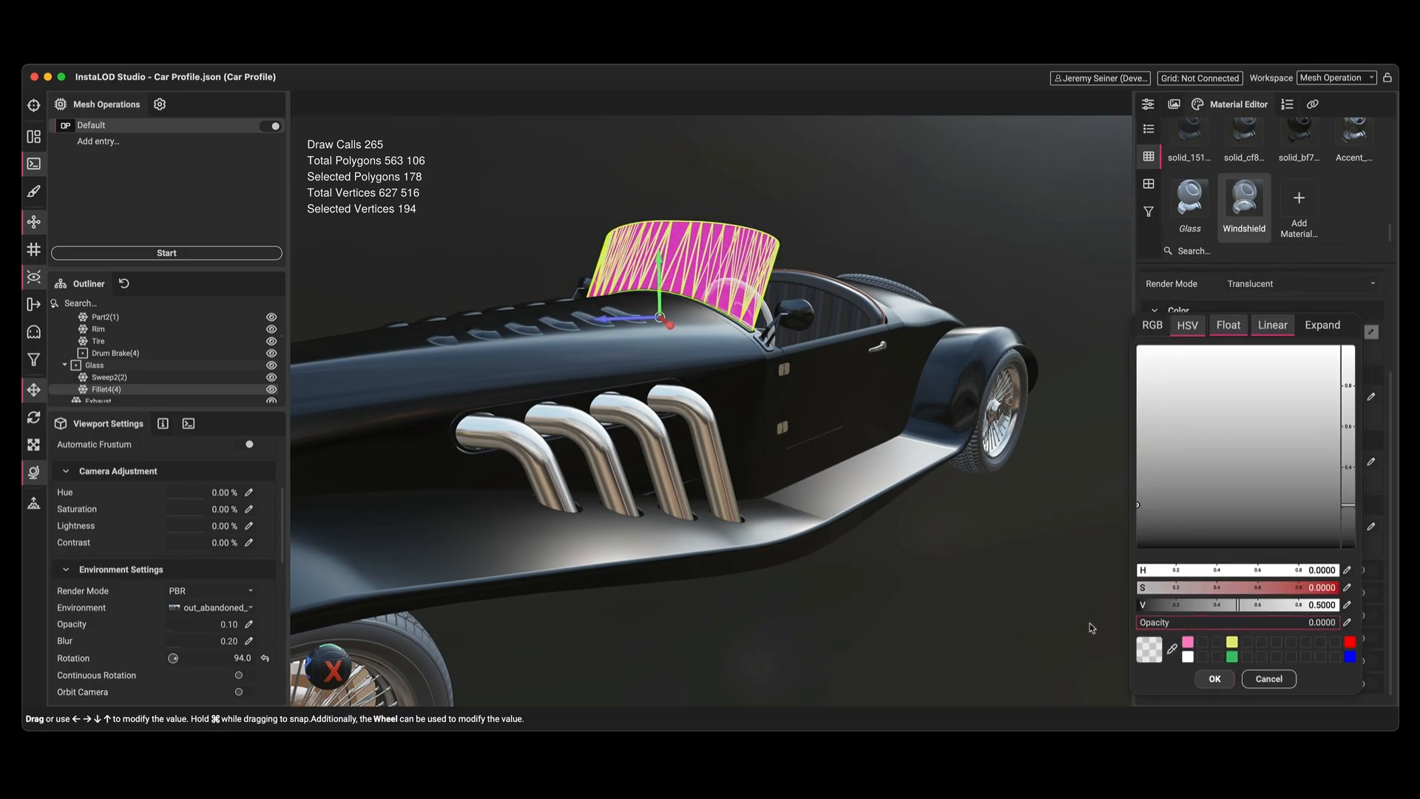
pyautogui.click(1214, 679)
# Enable refraction on the Windshield material and set its roughness factor to 0.
pyautogui.click(1368, 570)
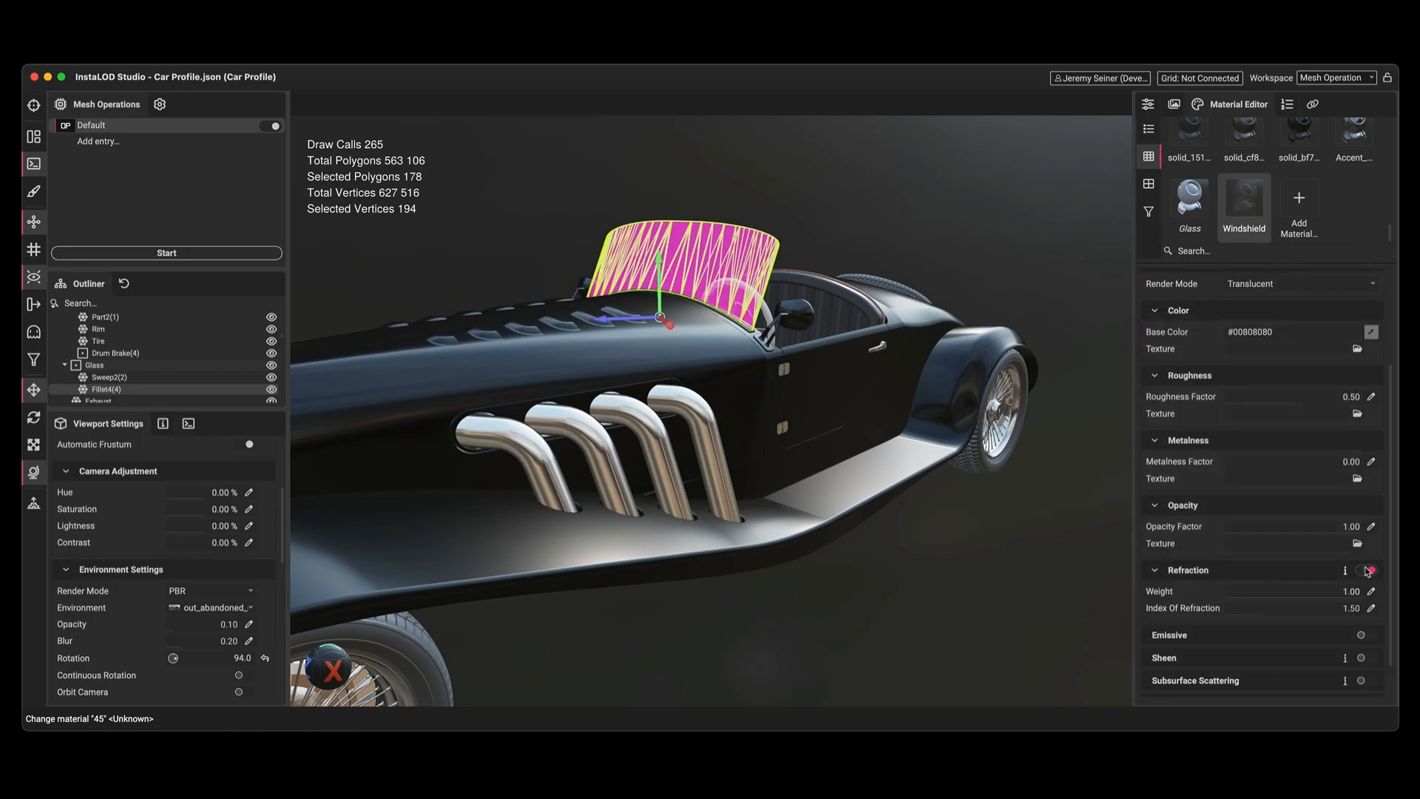
pyautogui.click(1016, 570)
pyautogui.moveTo(1017, 570); pyautogui.dragTo(379, 458)
pyautogui.moveTo(1277, 397); pyautogui.dragTo(585, 406)
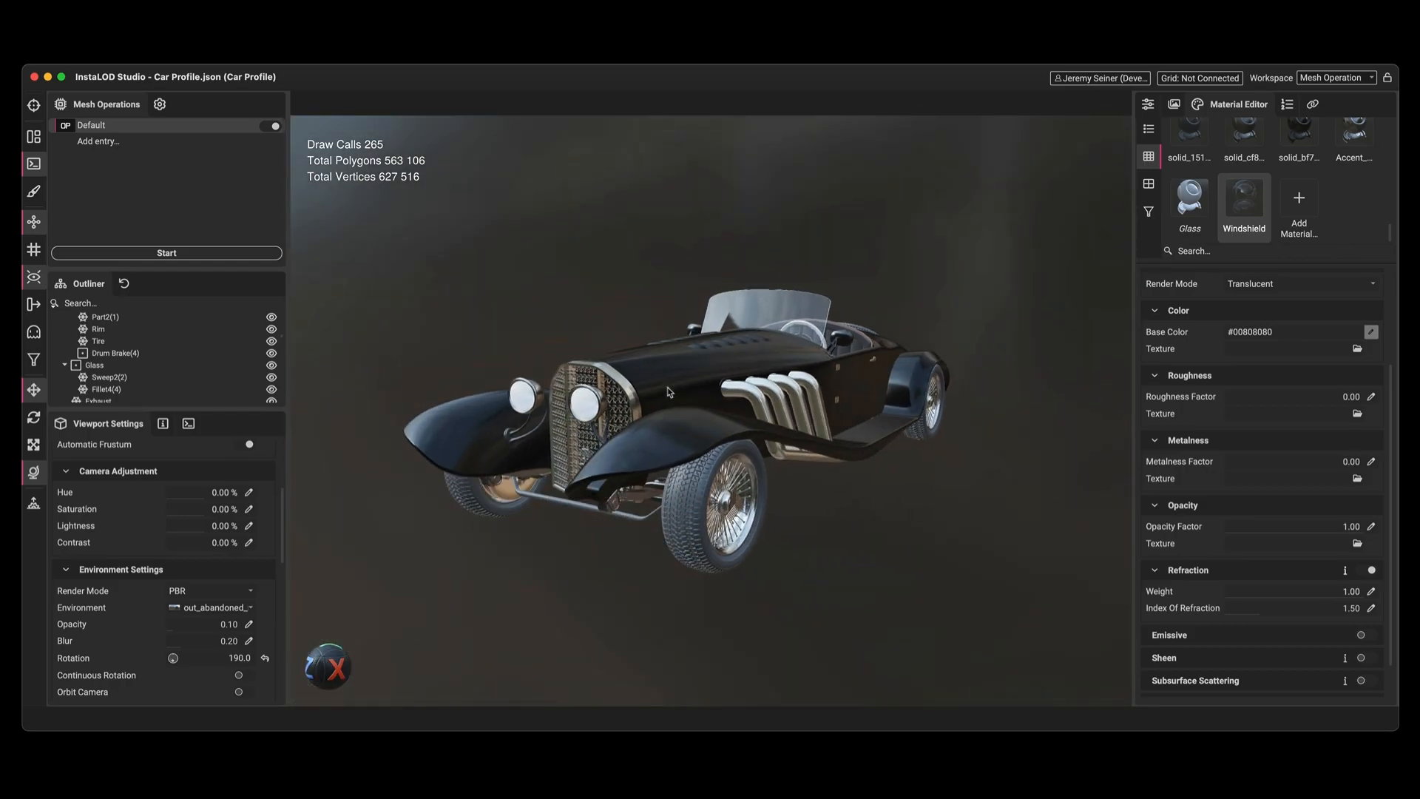
# Import a backdrop scene containing a studio plane and a camera into the current scene.
pyautogui.moveTo(0, 237); pyautogui.dragTo(500, 302)
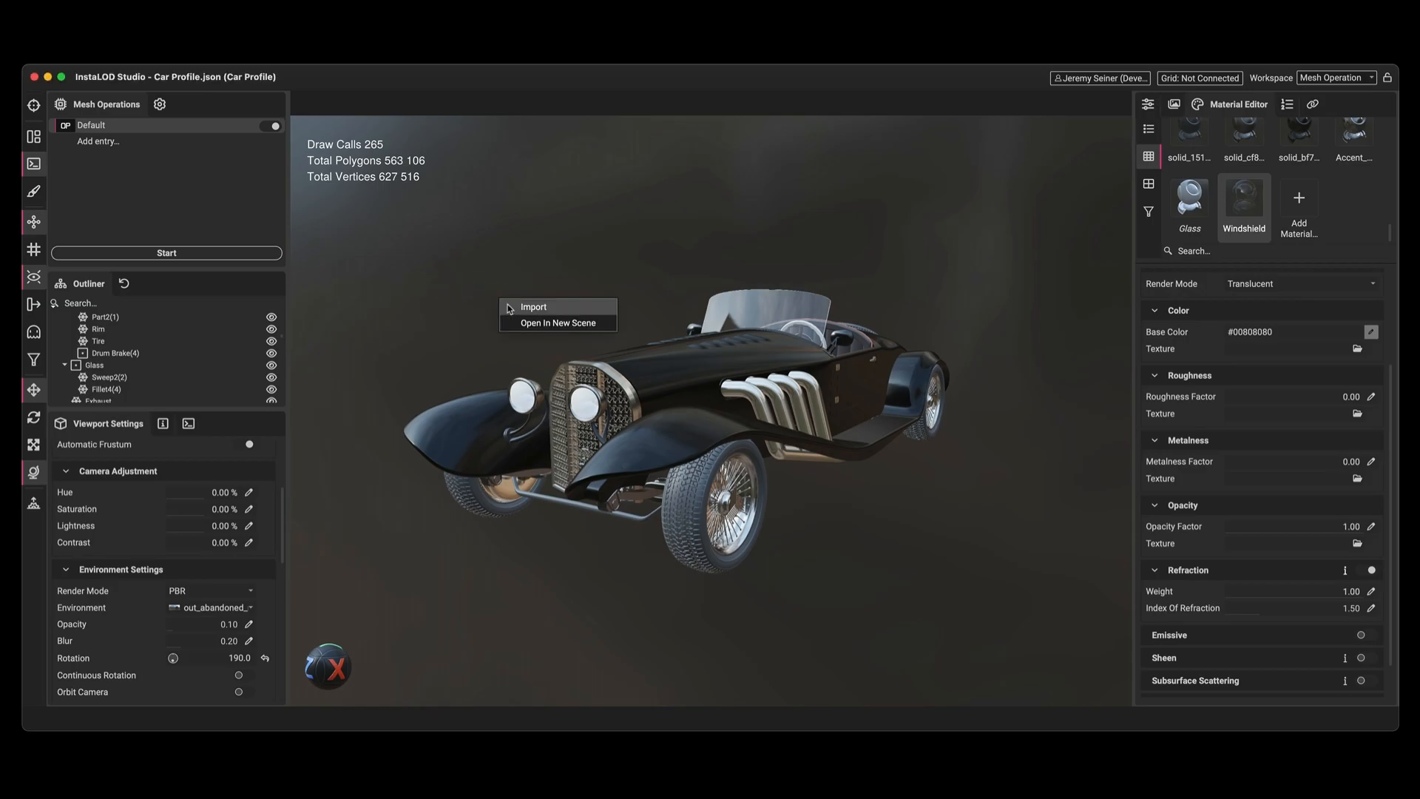
pyautogui.click(509, 308)
pyautogui.click(788, 421)
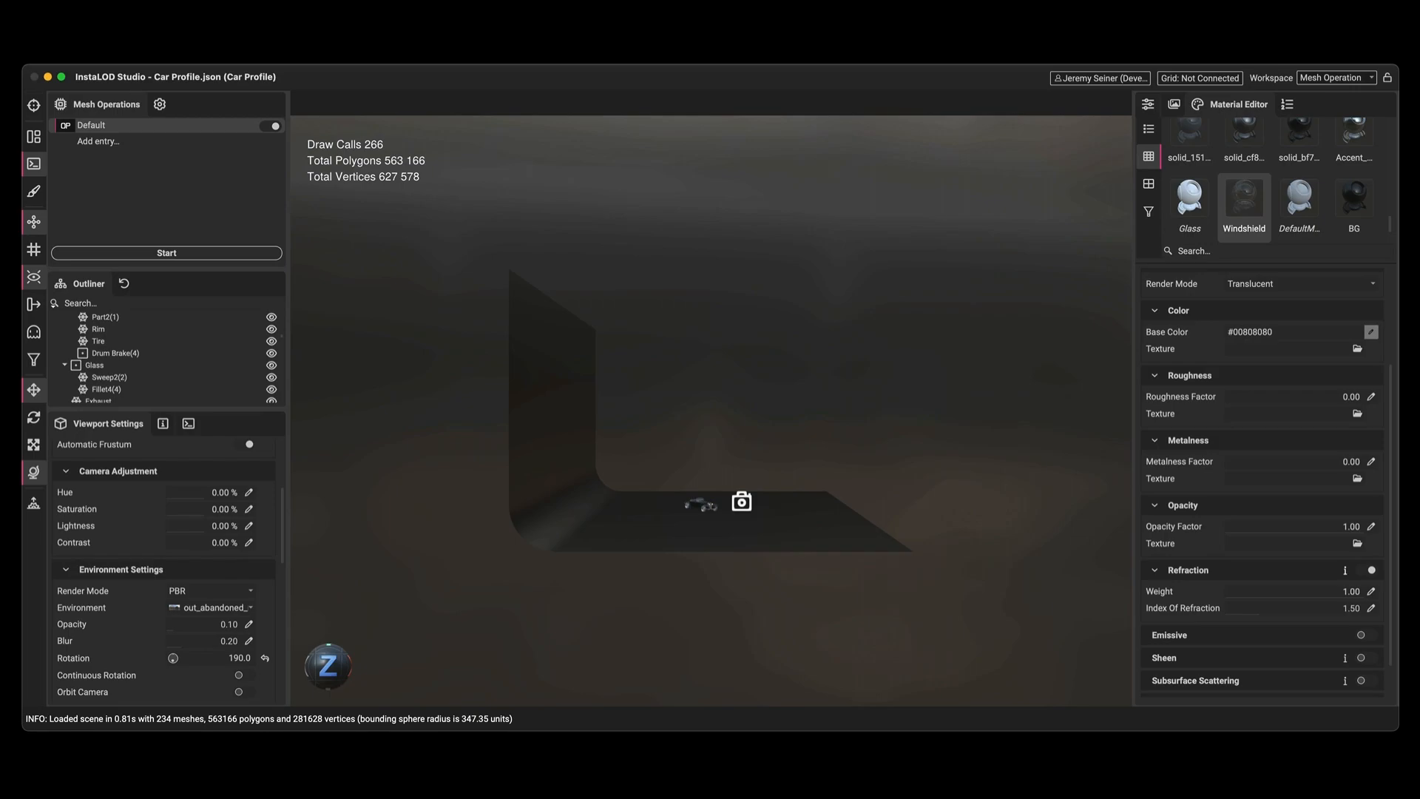
# Copy the imported camera's parameters to the viewport.
pyautogui.scroll(5, 129, 354)
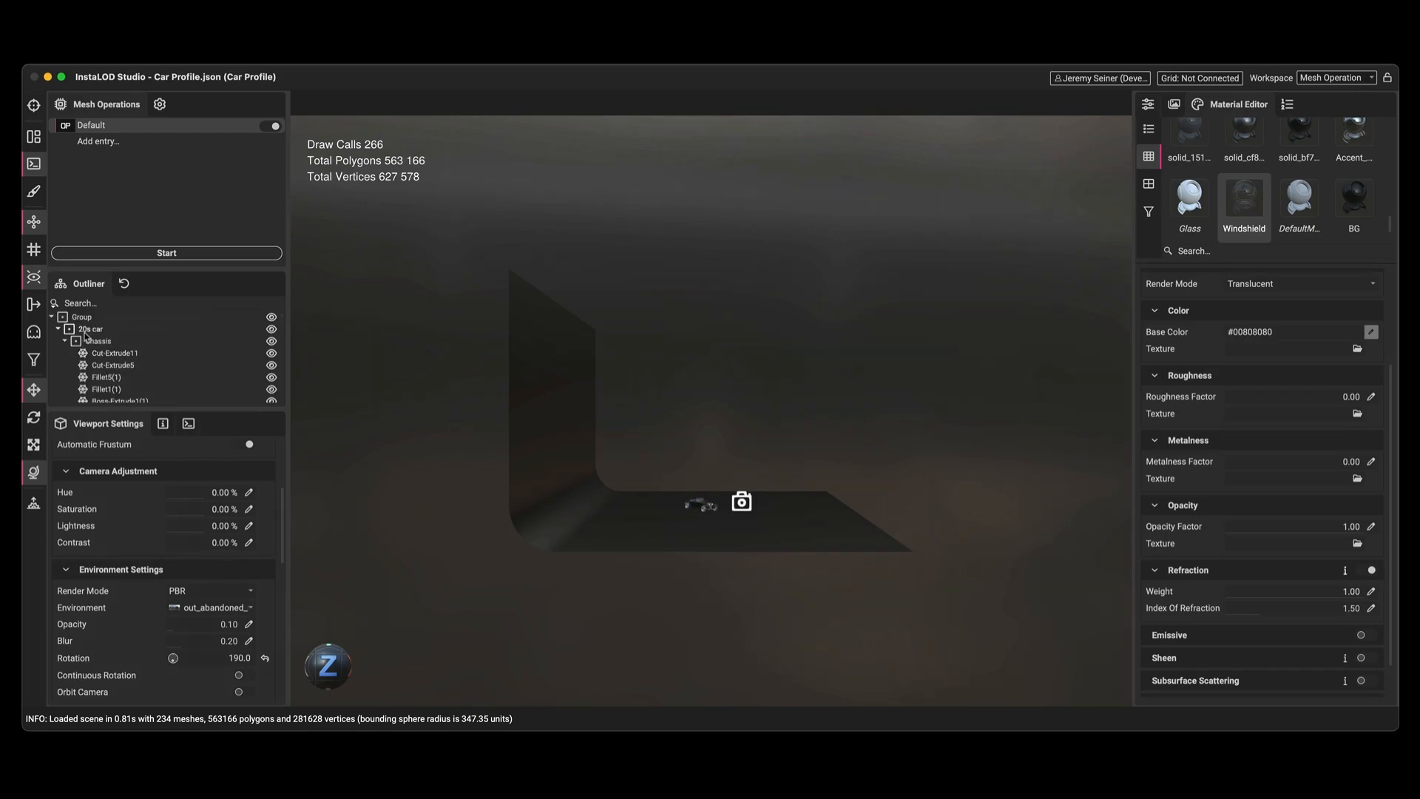
pyautogui.click(51, 316)
pyautogui.rightClick(74, 341)
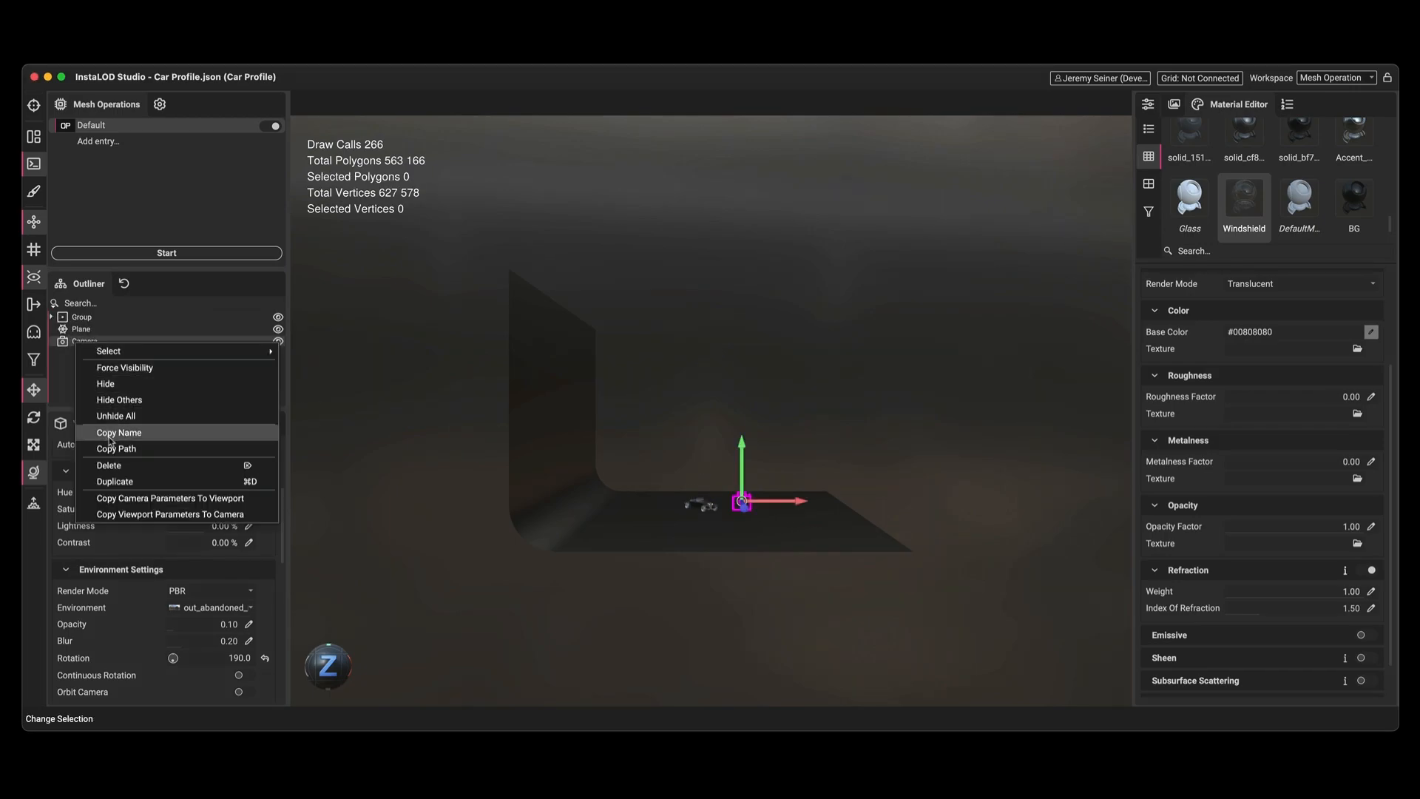
pyautogui.click(127, 500)
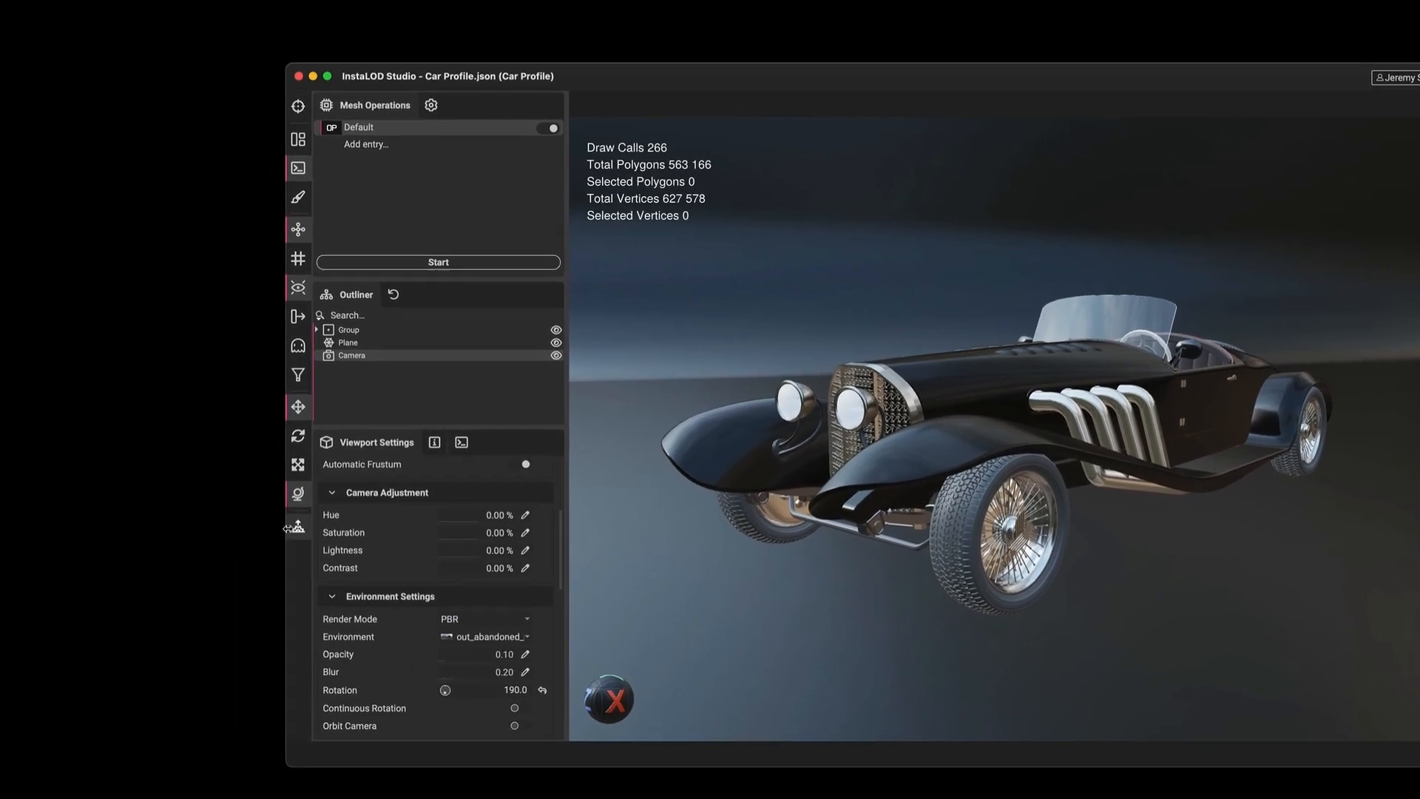
# Open the Raytracing window and start the AMD Radeon ProRender render.
pyautogui.click(28, 503)
pyautogui.moveTo(200, 230); pyautogui.dragTo(373, 41)
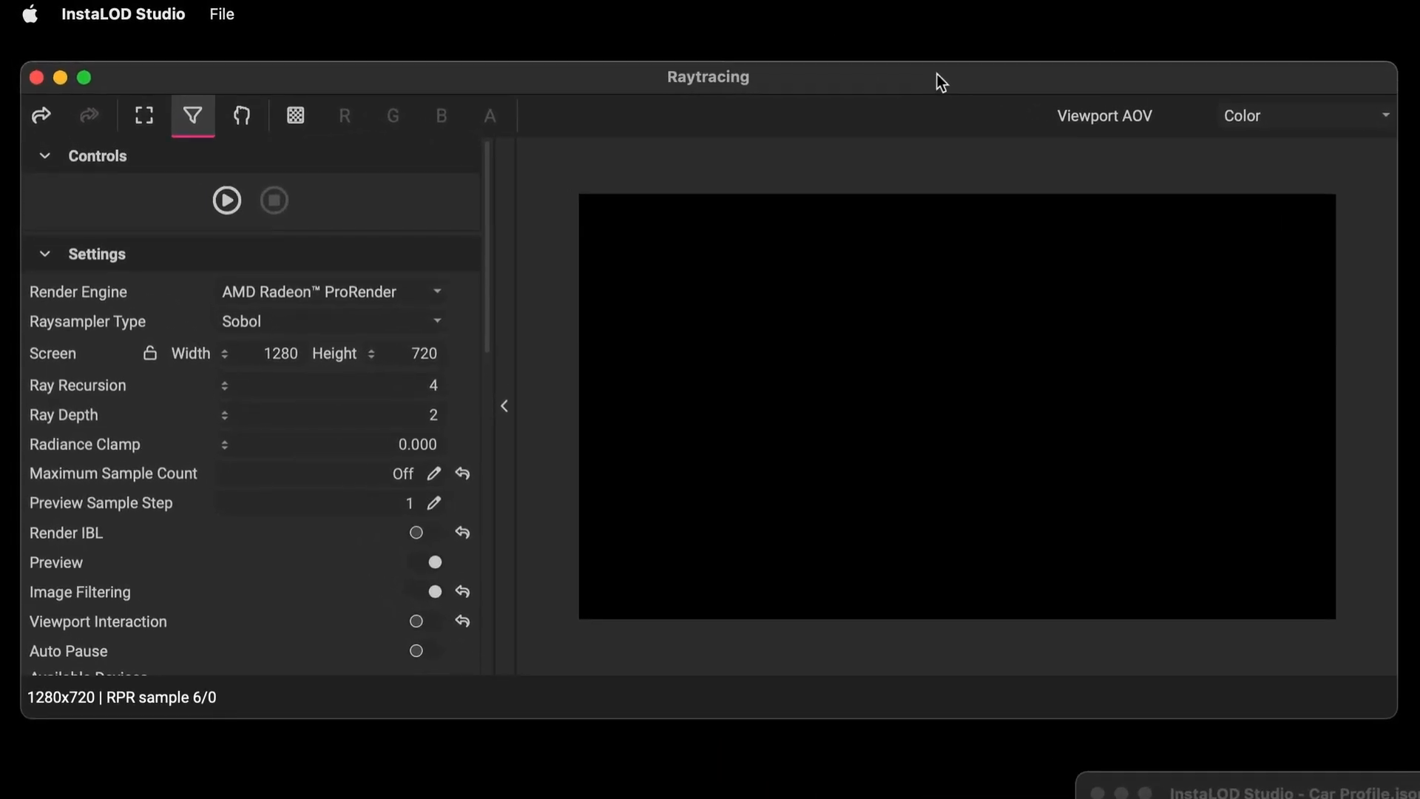
pyautogui.scroll(-10, 53, 438)
pyautogui.scroll(10, 52, 437)
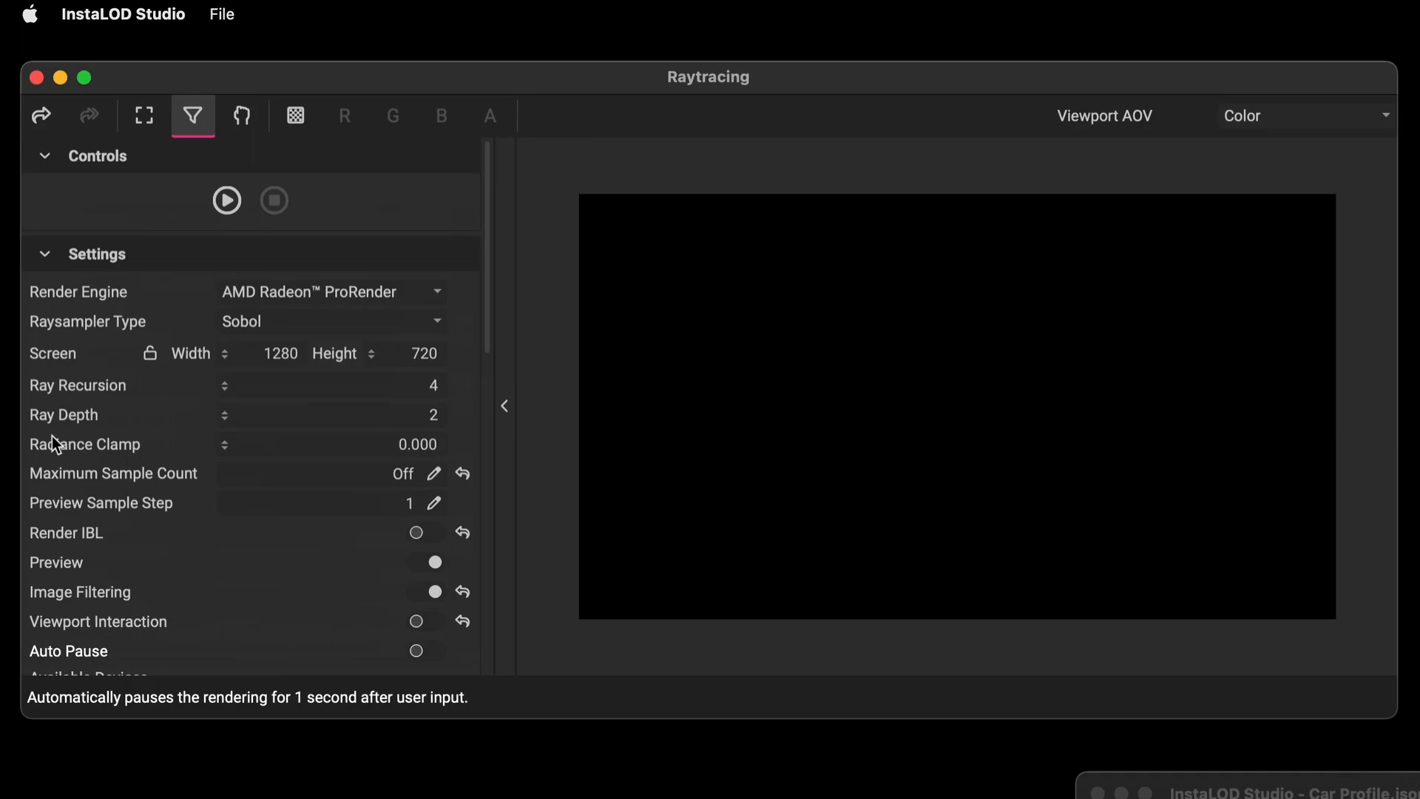
pyautogui.click(228, 200)
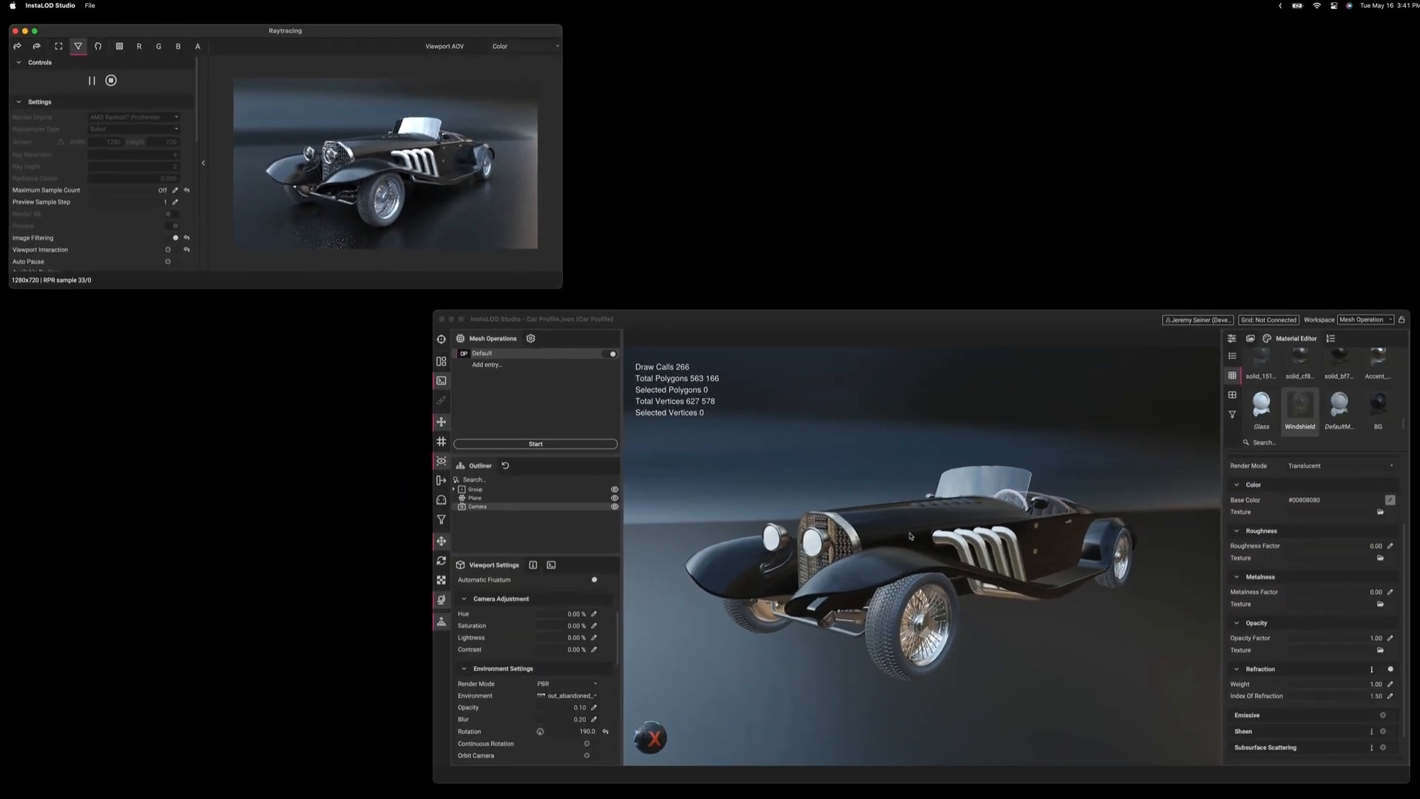
# Change the environment to out_beach_night and set its rotation to 3.
pyautogui.moveTo(990, 545); pyautogui.dragTo(928, 536)
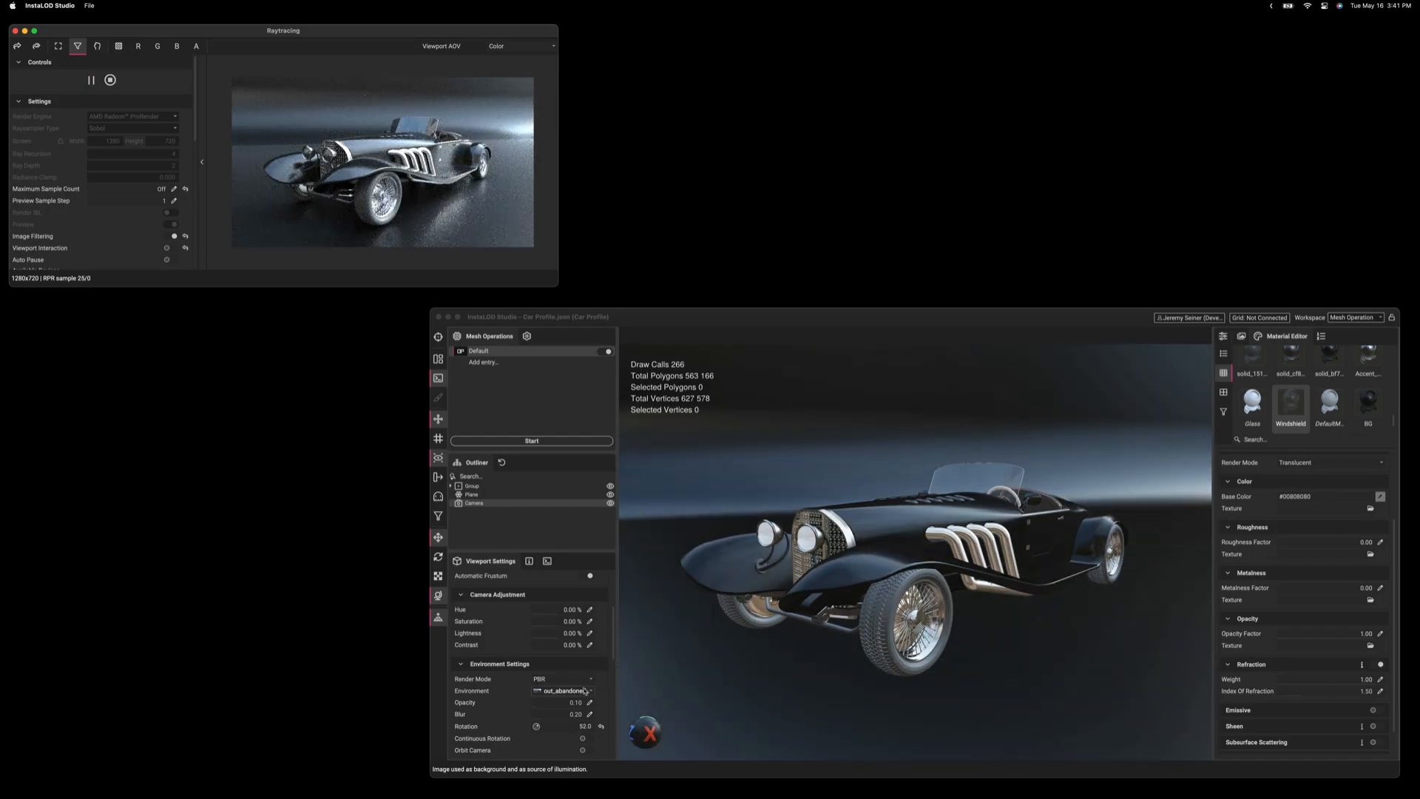
pyautogui.click(584, 691)
pyautogui.click(573, 662)
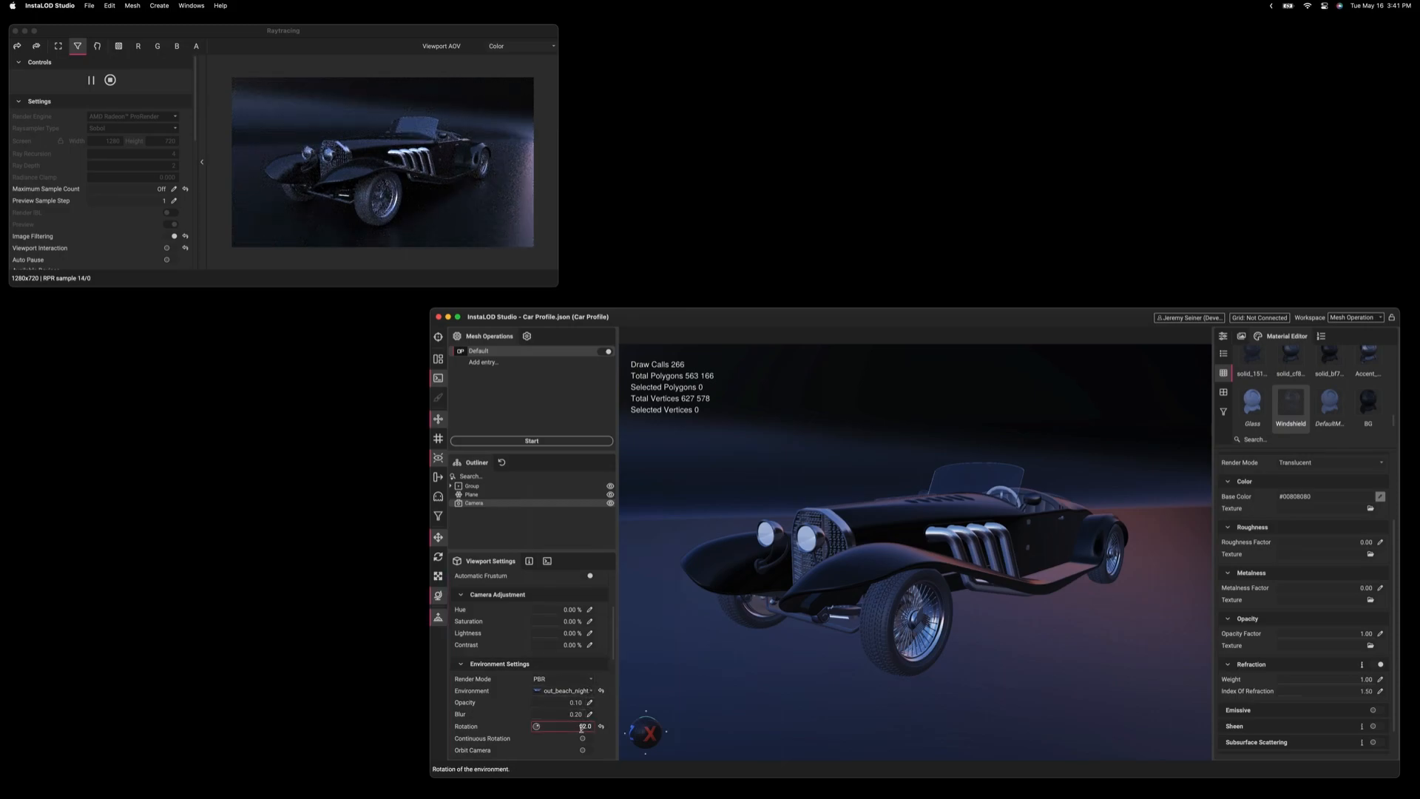
pyautogui.write('3')
pyautogui.press('Return')
pyautogui.click(501, 731)
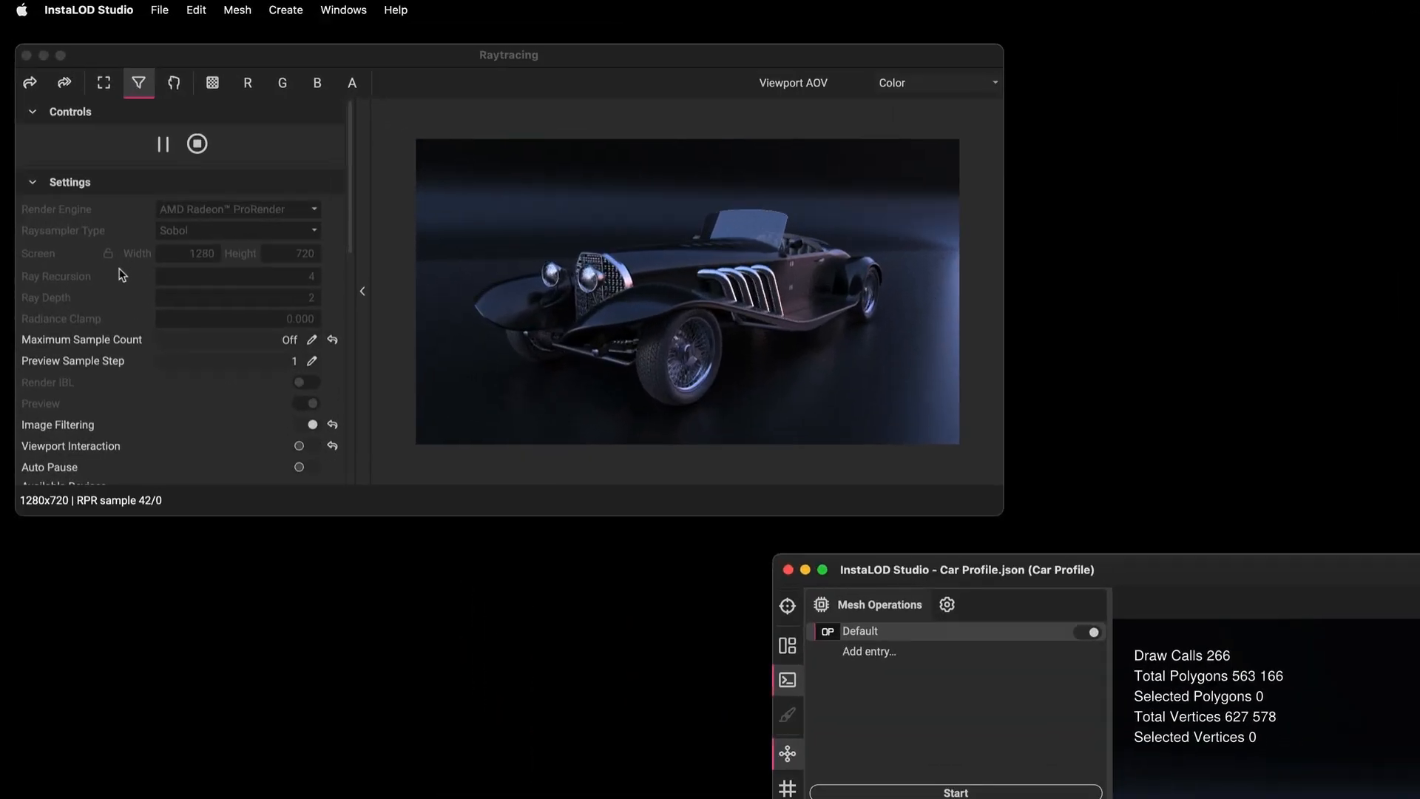
# Set the raytracing tone mapping exposure to 3.2 and the vignette to 0.3.
pyautogui.scroll(-3, 59, 156)
pyautogui.scroll(-5, 145, 384)
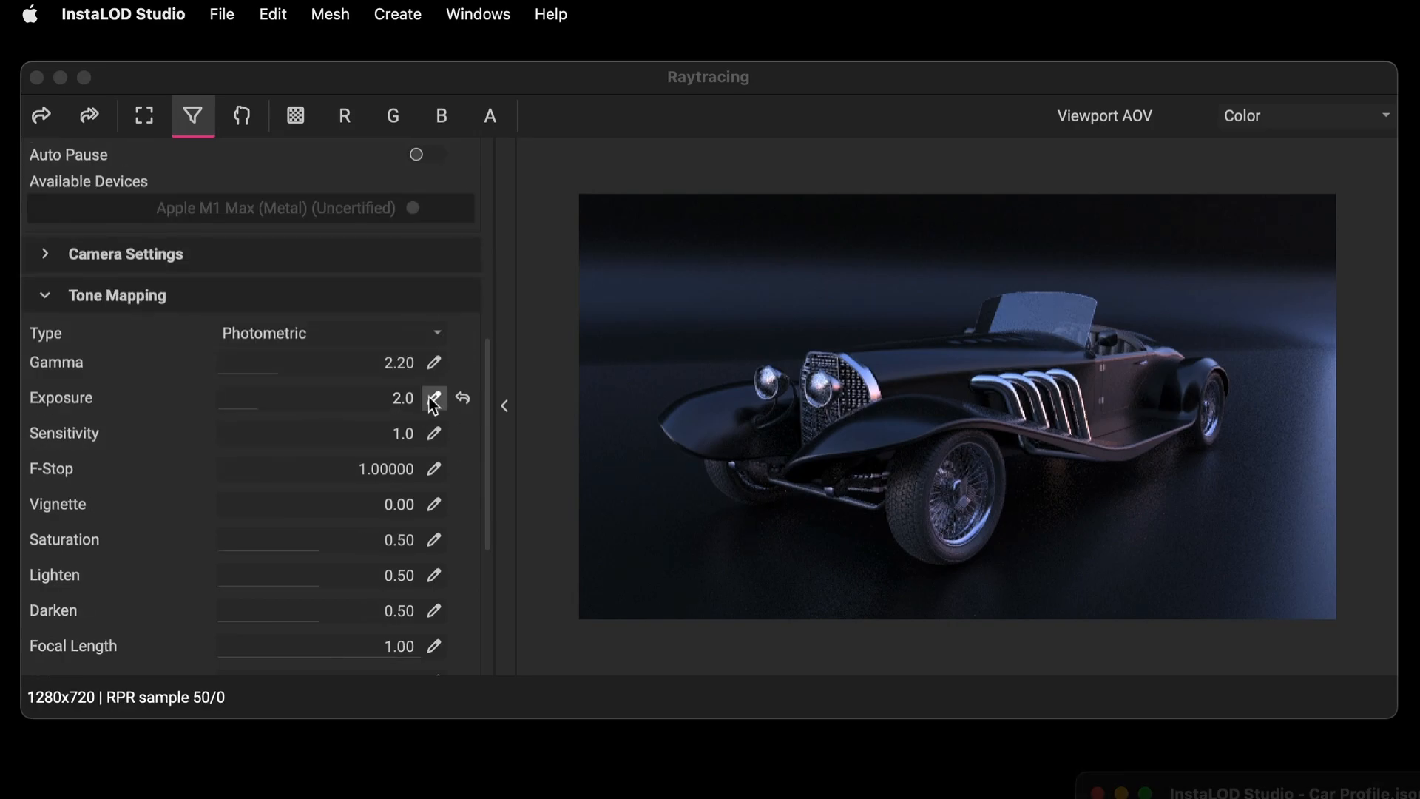
pyautogui.click(434, 398)
pyautogui.write('3.2')
pyautogui.press('Return')
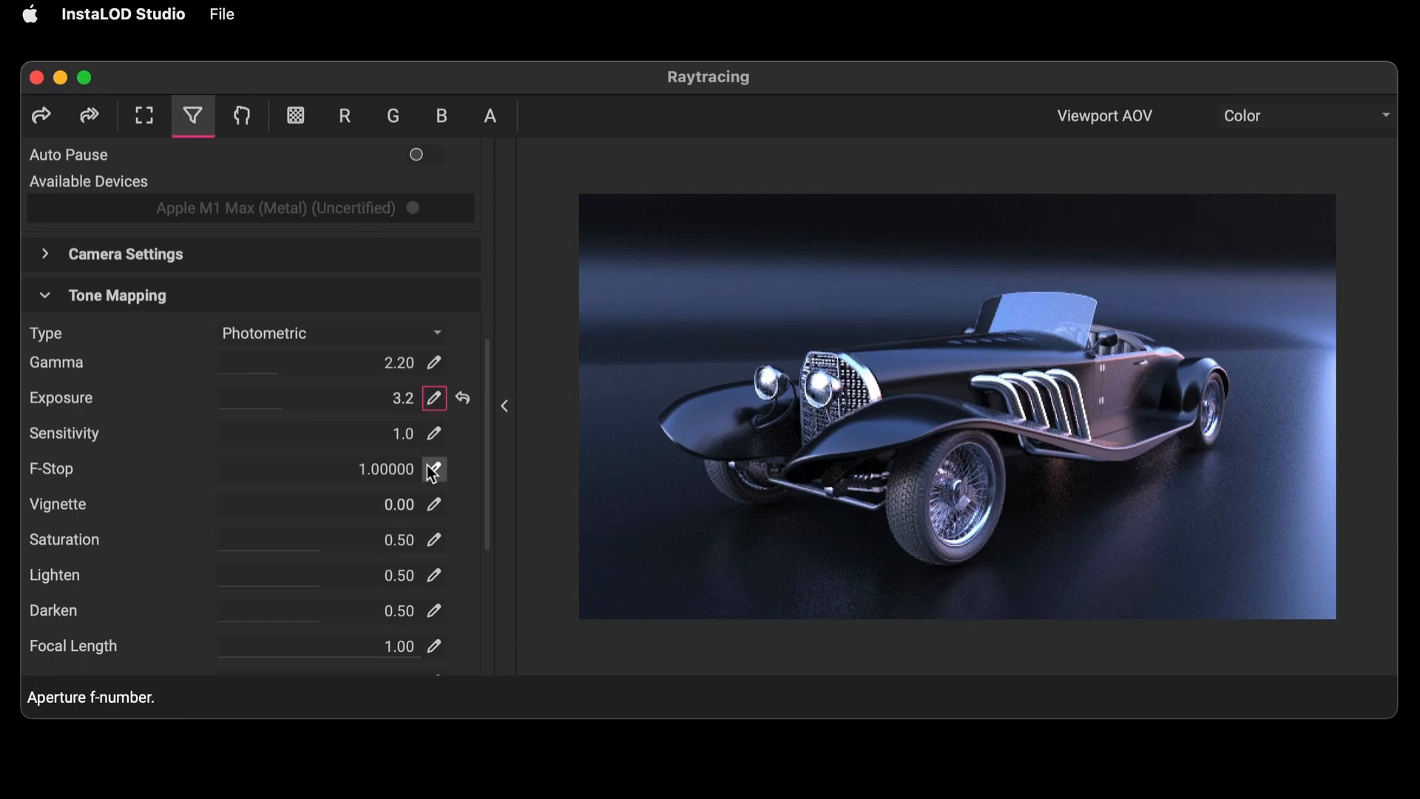
pyautogui.click(434, 505)
pyautogui.write('.3')
pyautogui.press('Return')
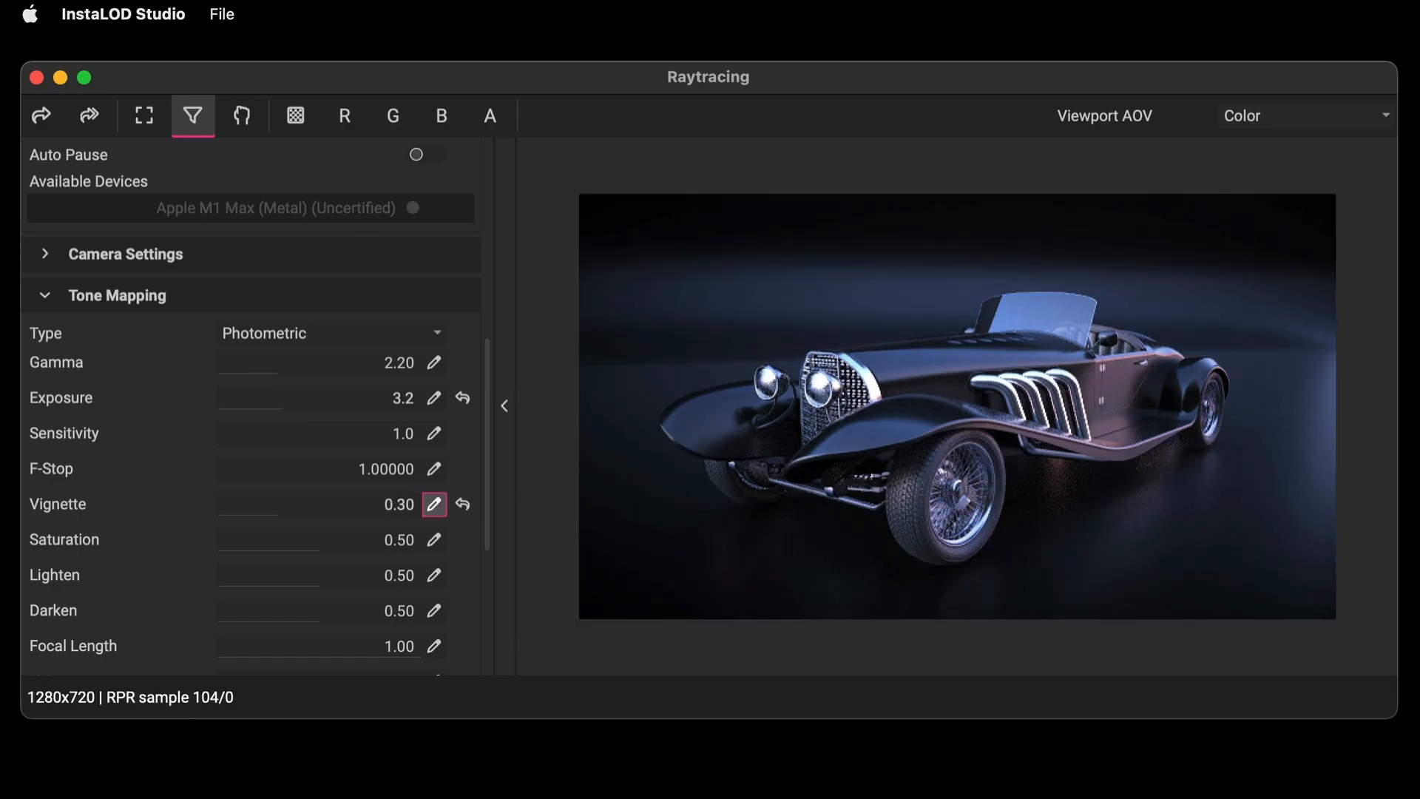
# Enable Bloom in the raytracing settings and set its weight to 0.15.
pyautogui.scroll(-3, 135, 553)
pyautogui.scroll(-1, 134, 548)
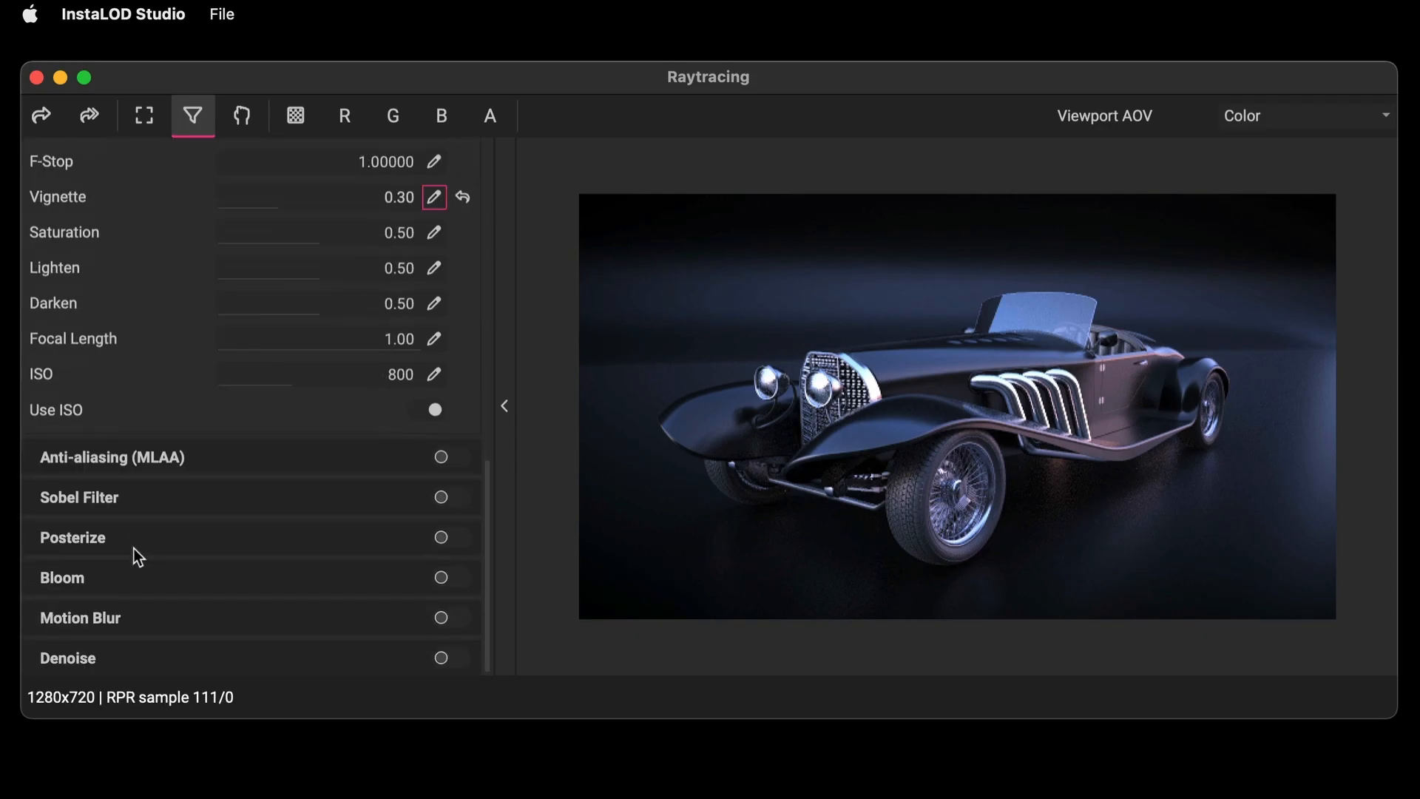
pyautogui.click(442, 578)
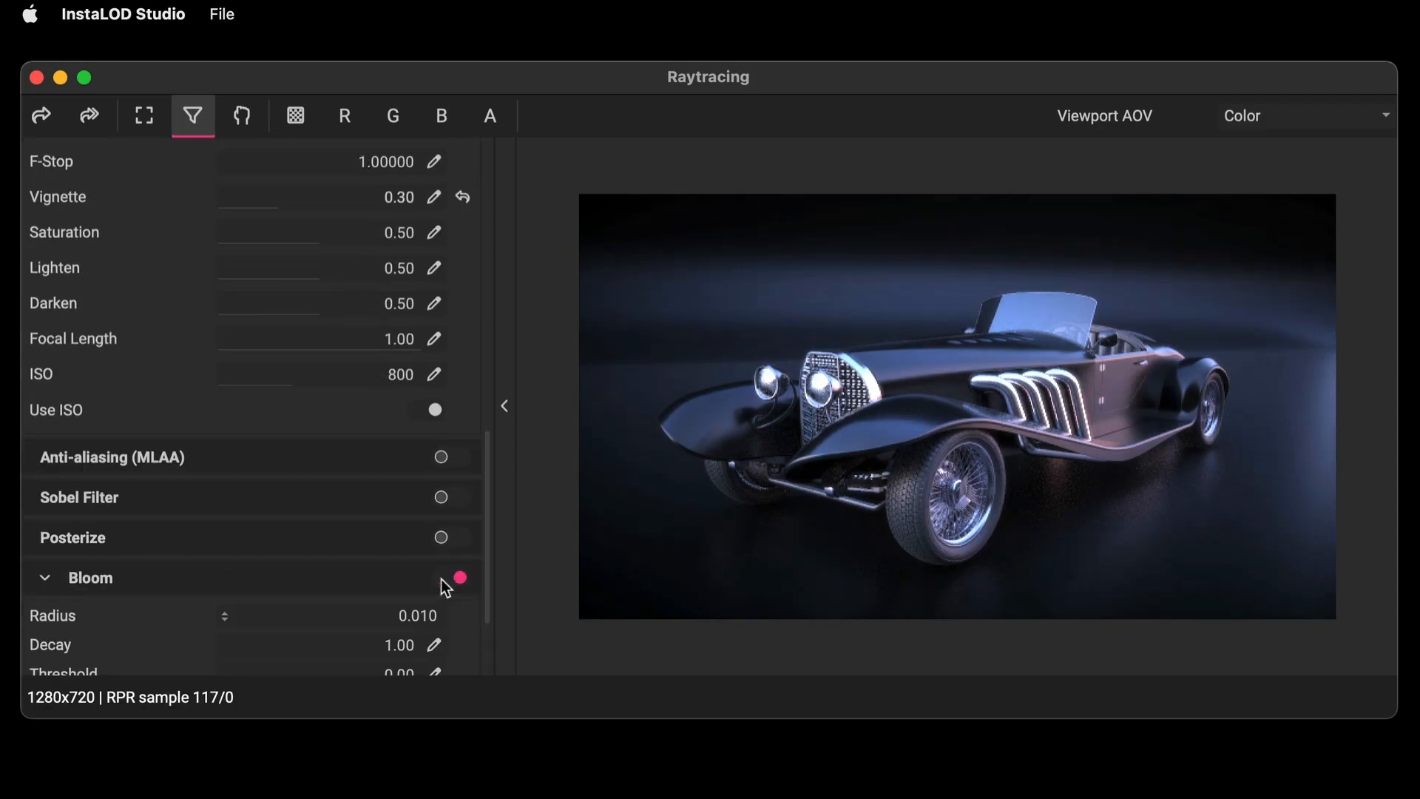
pyautogui.scroll(-2, 124, 616)
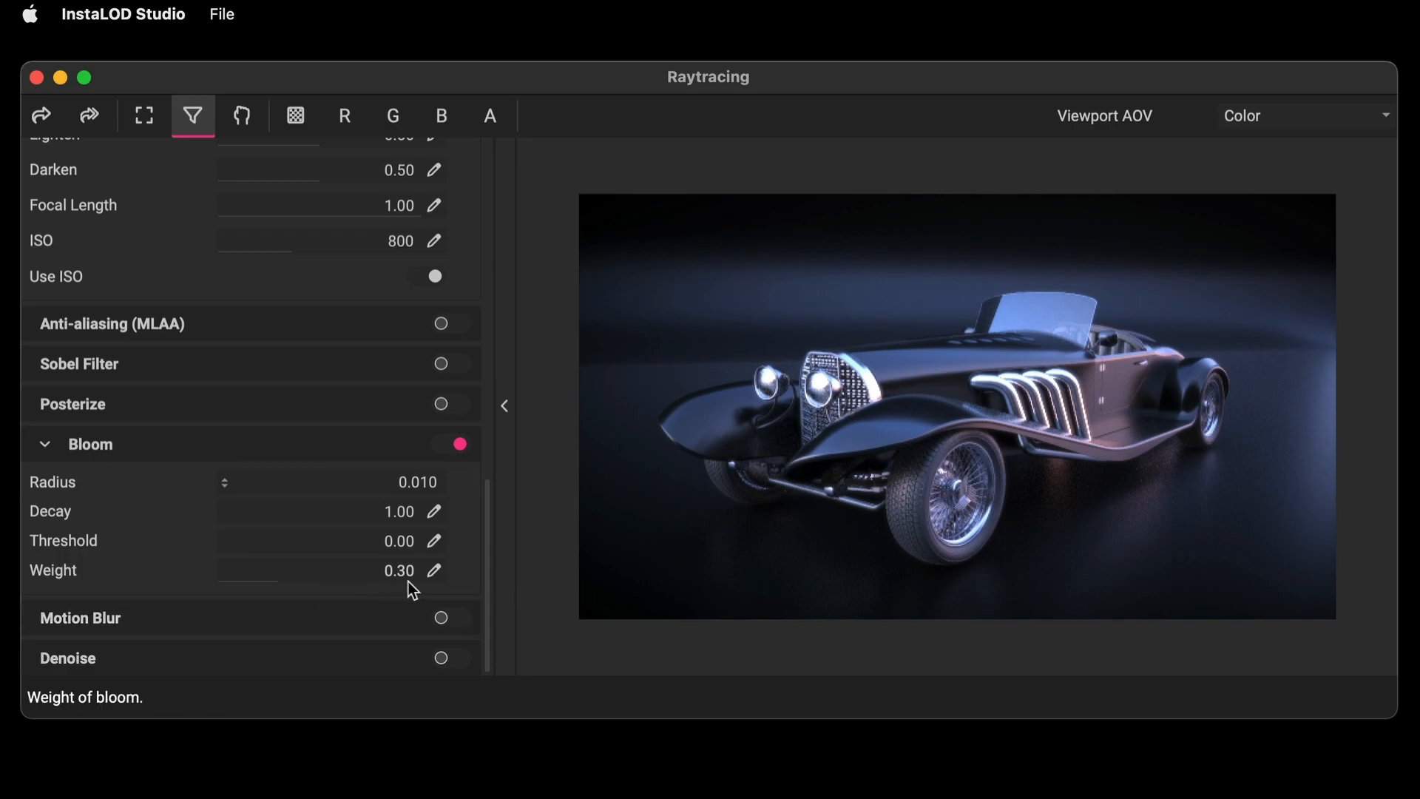
pyautogui.click(434, 570)
pyautogui.write('.15')
pyautogui.press('Return')
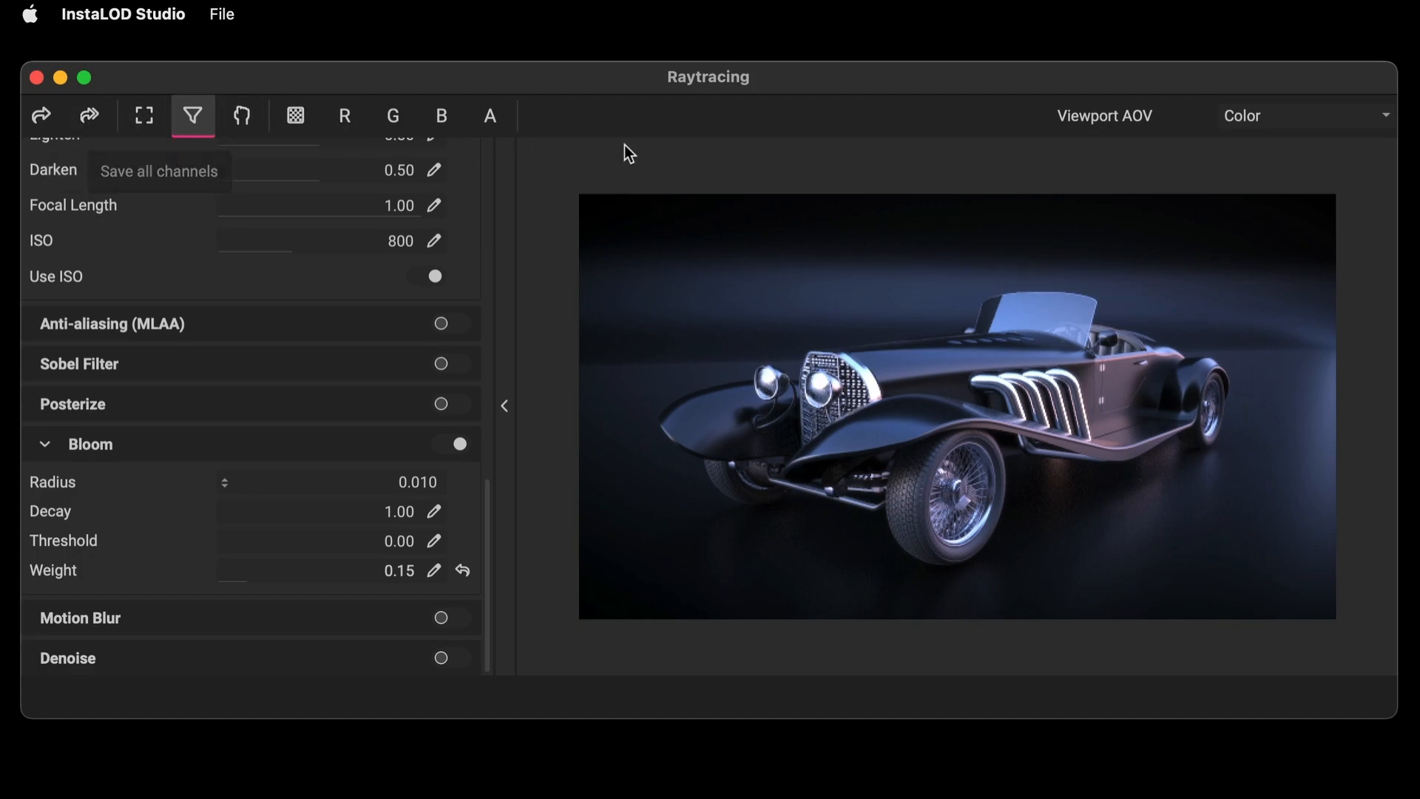
pyautogui.click(1387, 124)
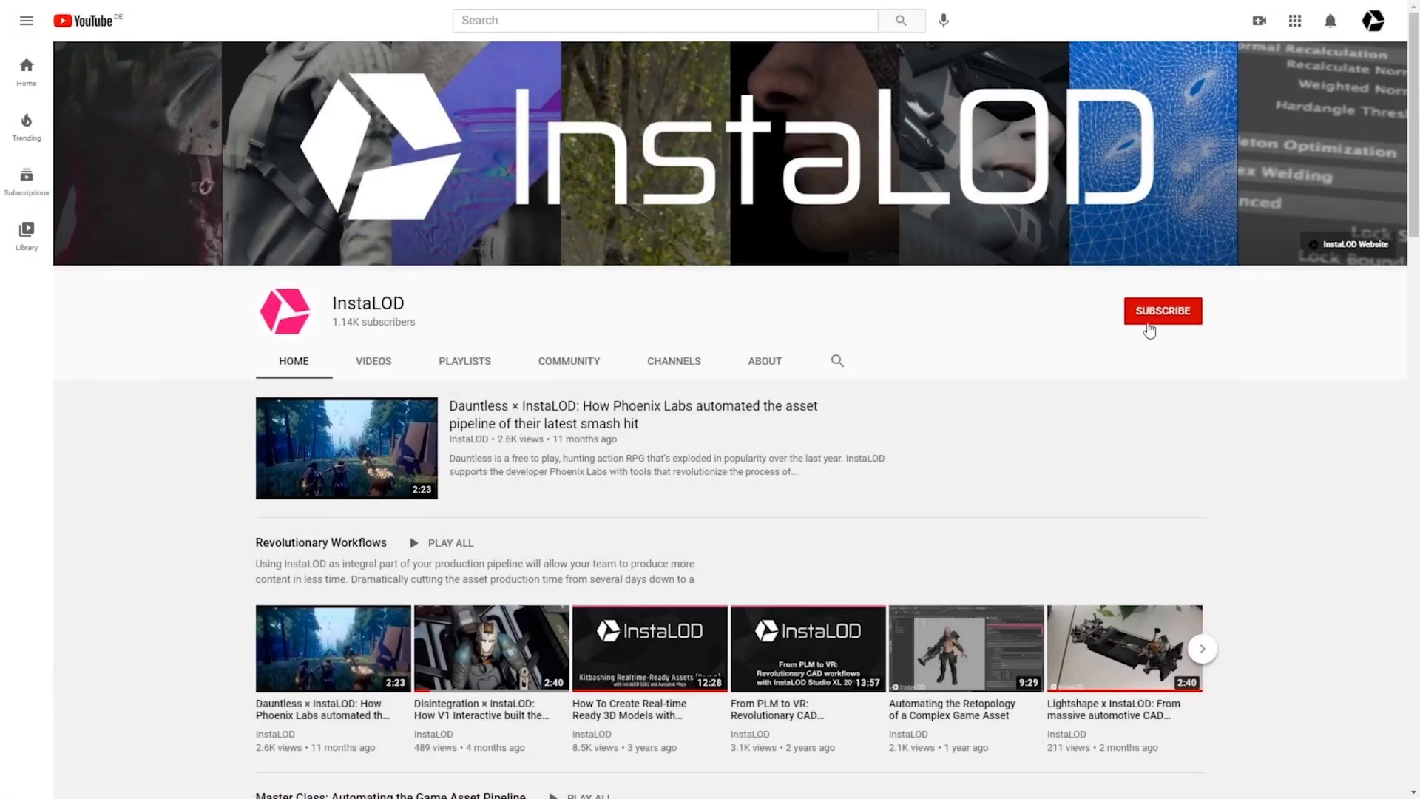
pyautogui.click(1150, 327)
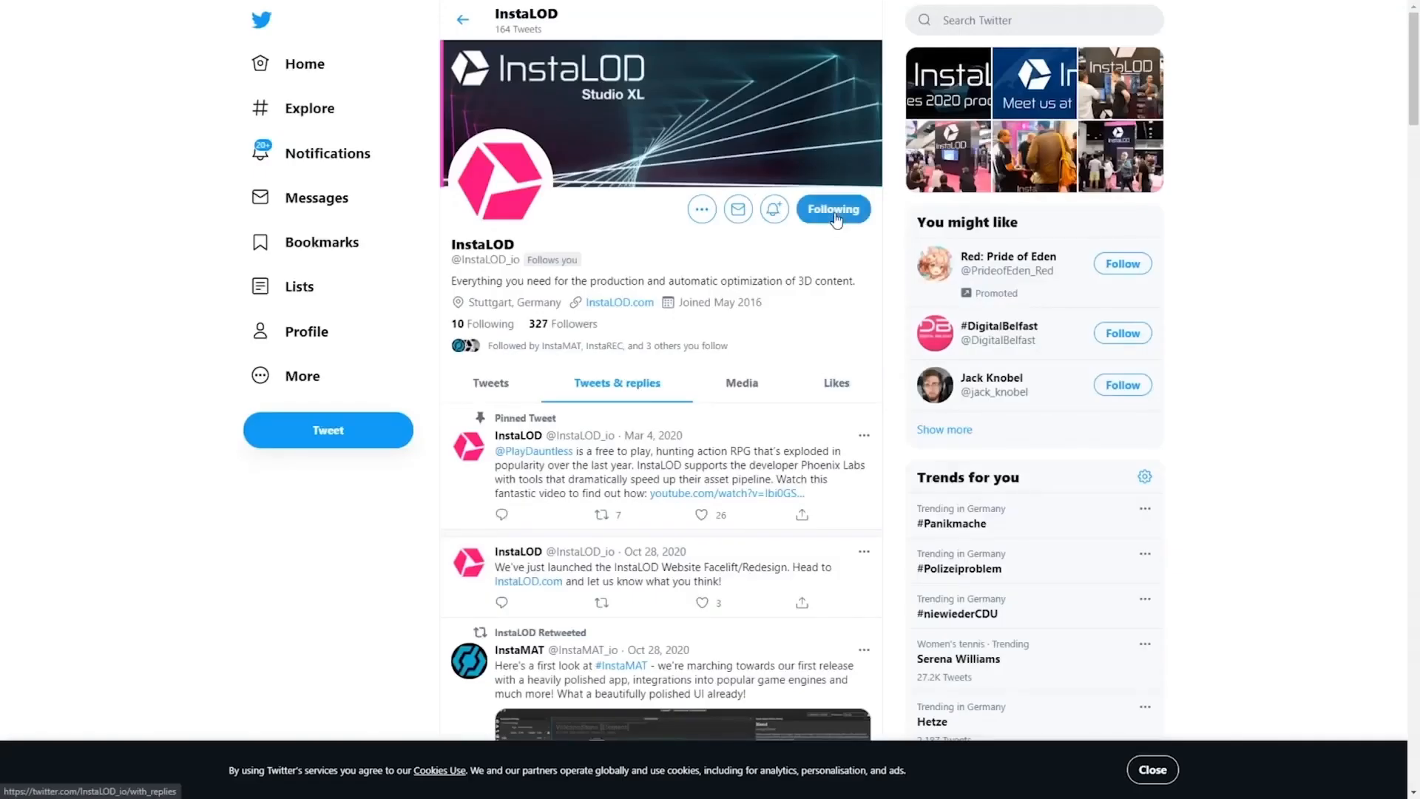
pyautogui.middleClick(1340, 231)
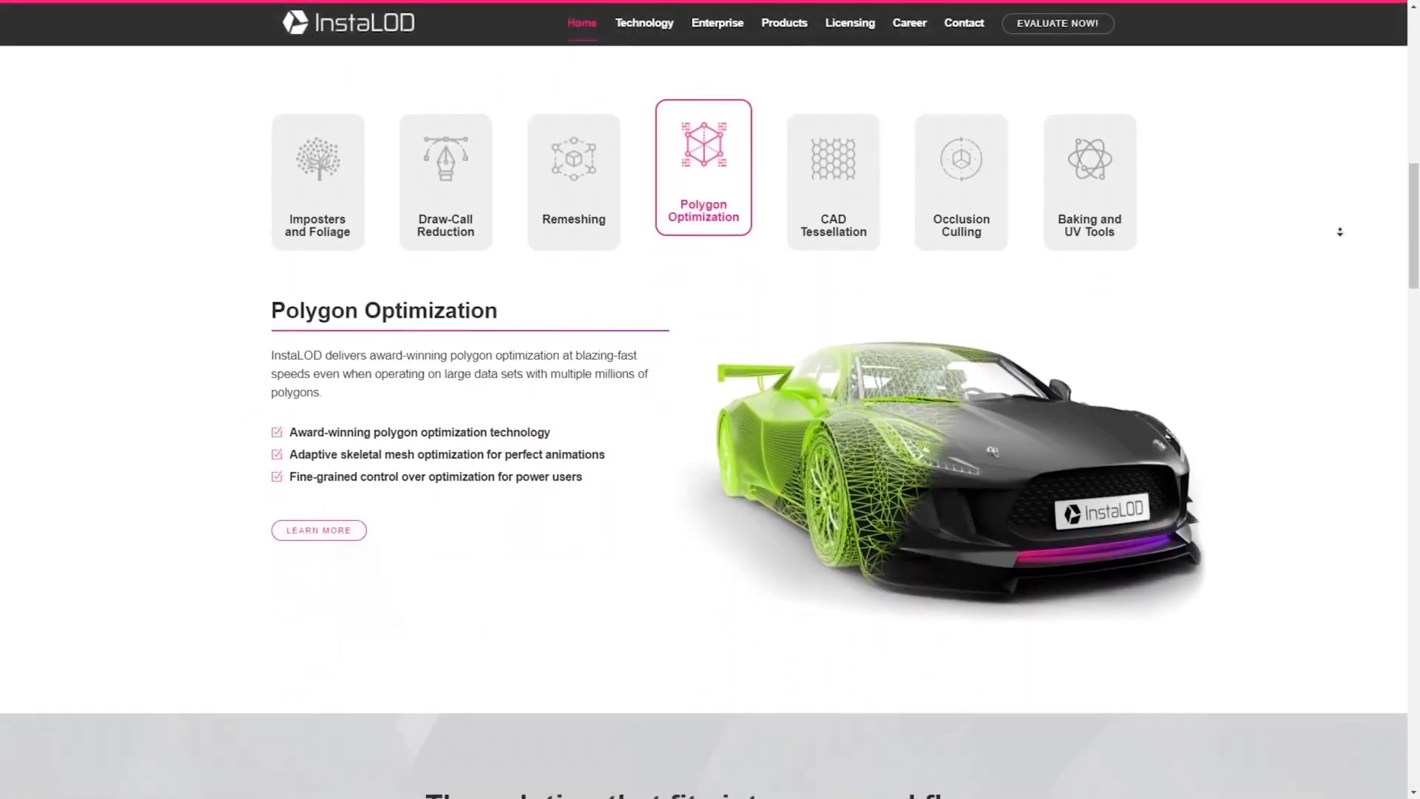